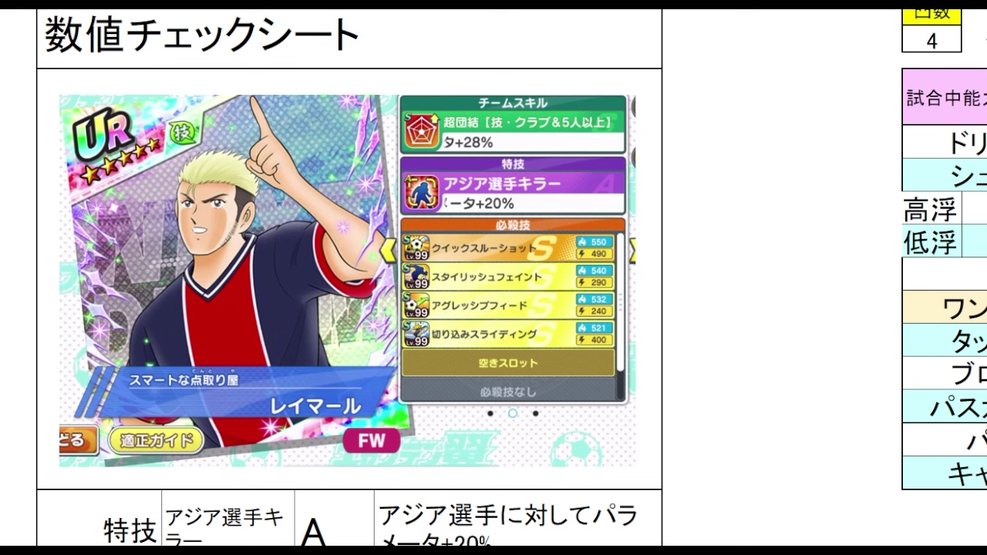
- Examine the player card's team skill, special trait and list of special moves with their power and stamina costs
left_click(771, 305)
left_click(769, 240)
left_click(769, 303)
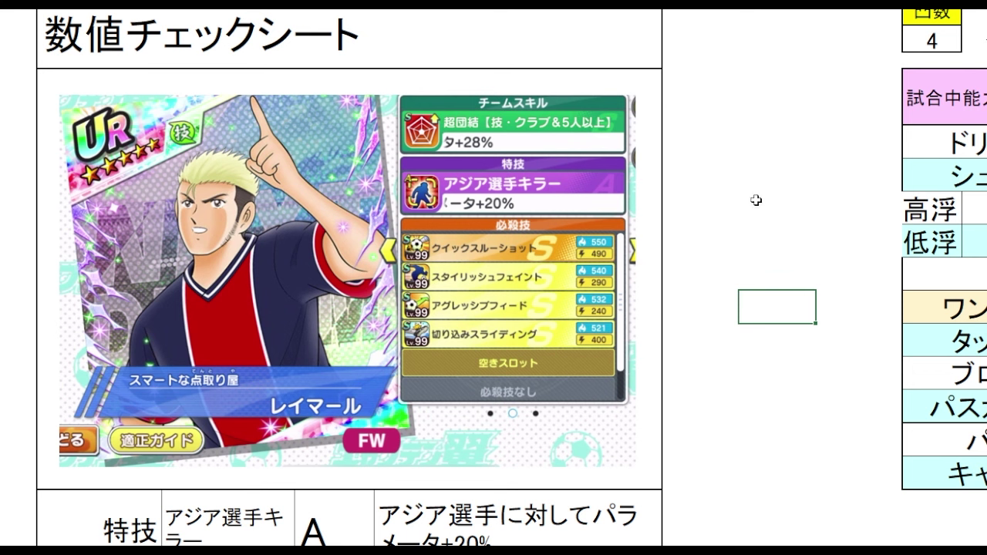
left_click(744, 245)
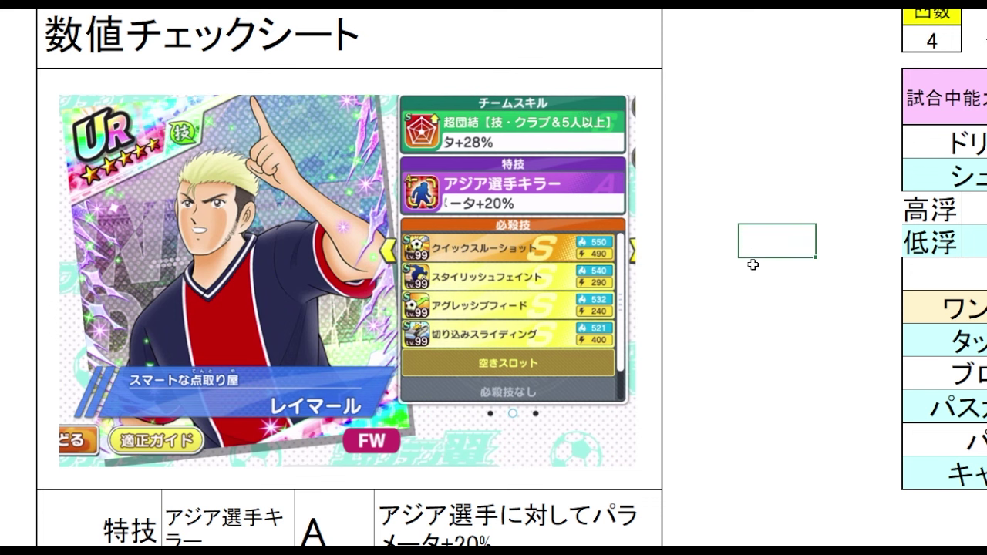
left_click(758, 269)
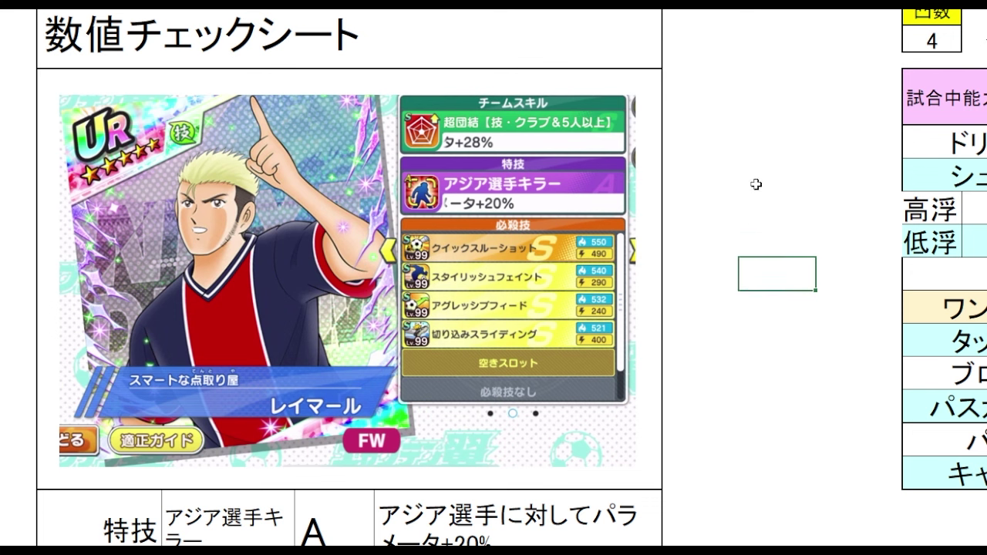
left_click(744, 312)
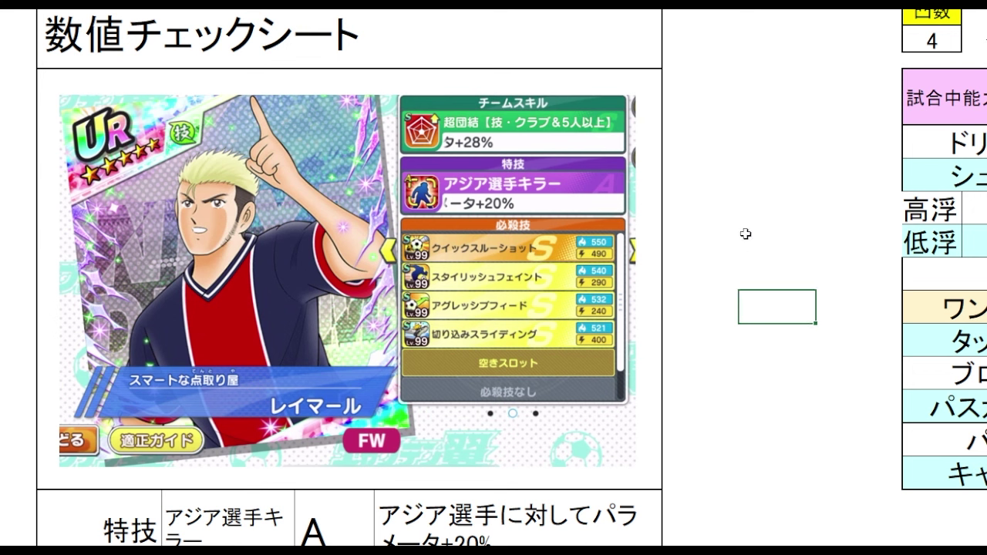
left_click(744, 339)
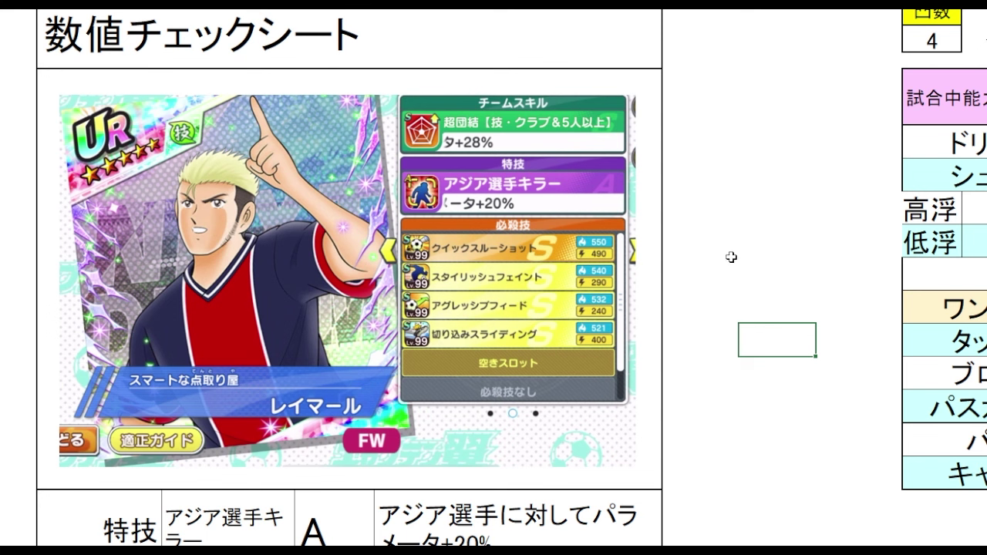
left_click_drag(713, 244, 710, 339)
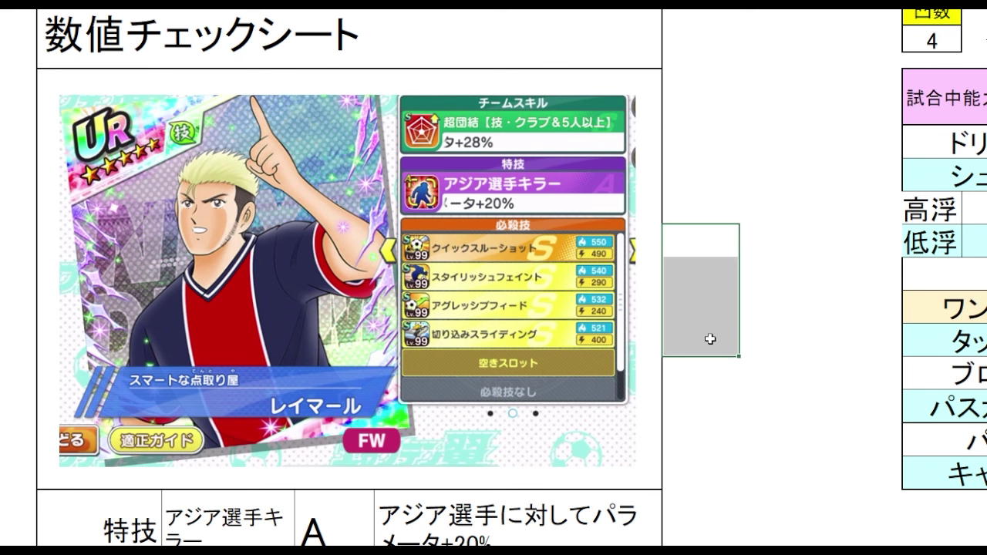
left_click(768, 336)
left_click(728, 368)
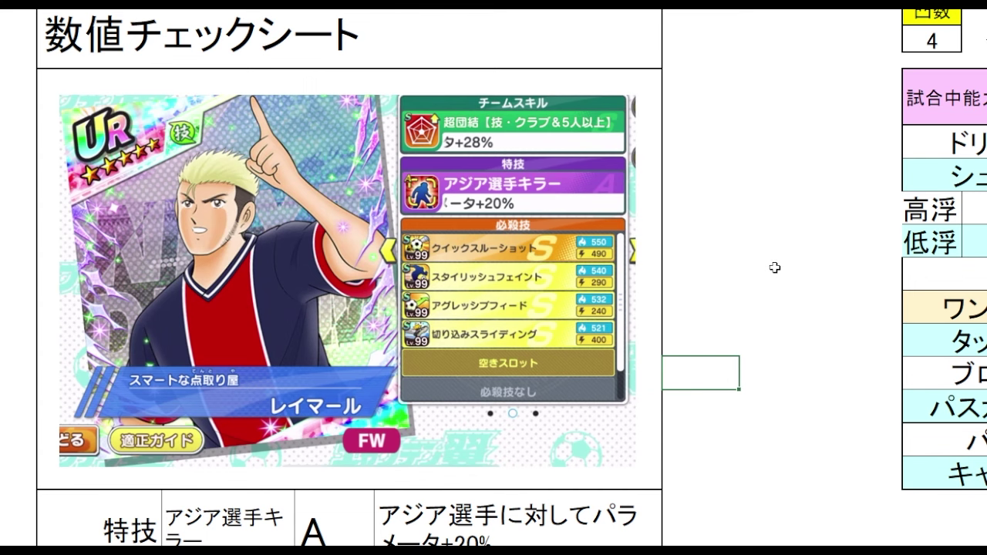
- Review the 特技 and チムスキ rows beneath the player card, including the effect descriptions
scroll(770, 202, "down", 3)
left_click(769, 194)
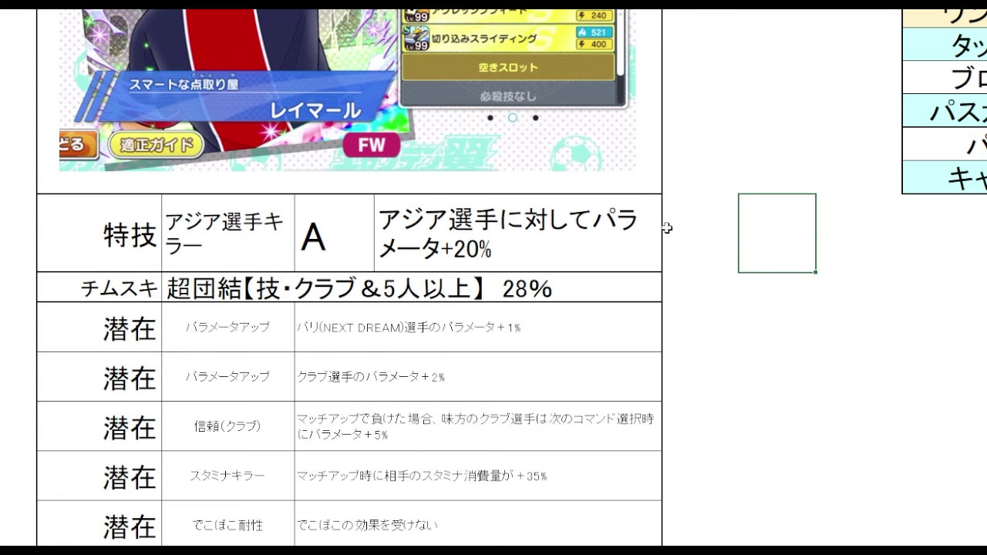
left_click(621, 245)
left_click(750, 262)
left_click(765, 288)
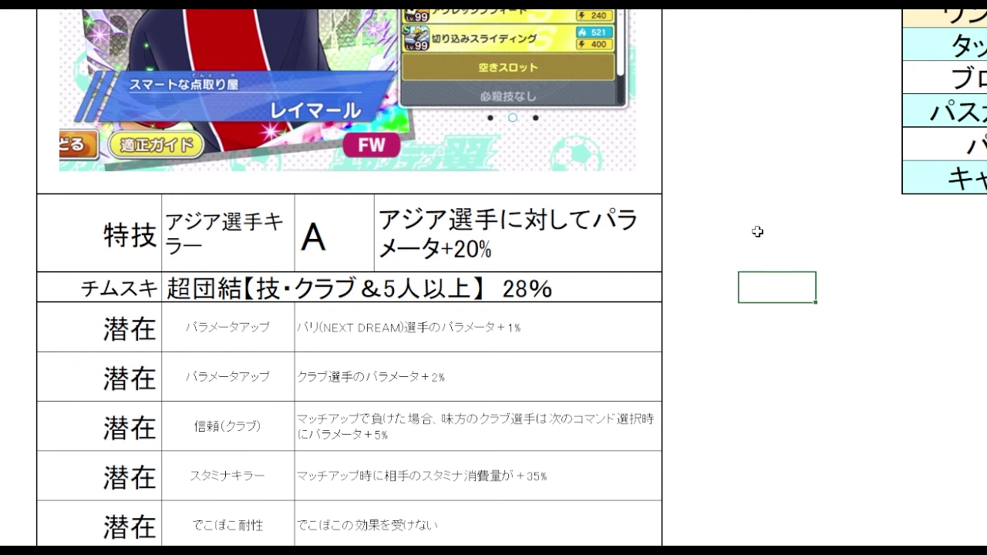
left_click(598, 286)
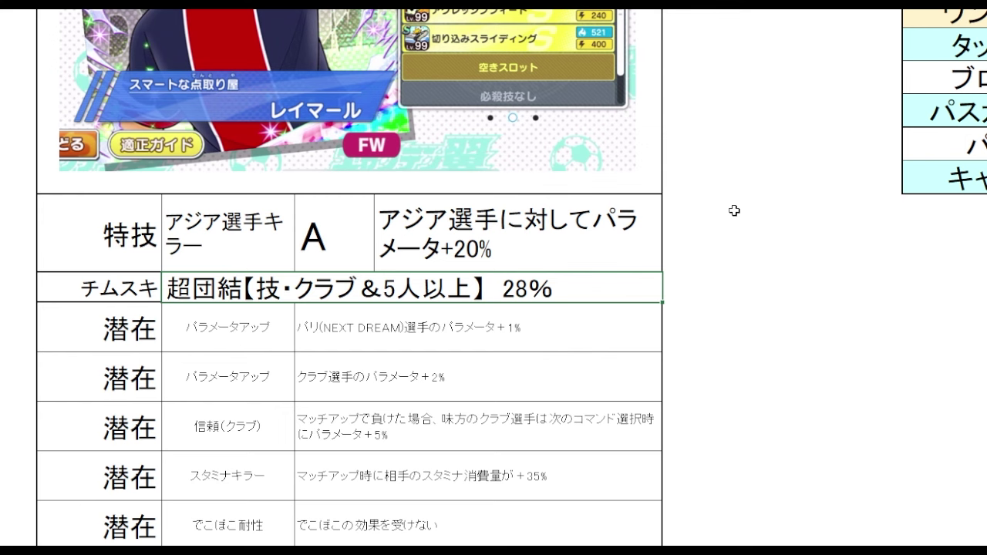
left_click(747, 290)
left_click(567, 286)
left_click(762, 284)
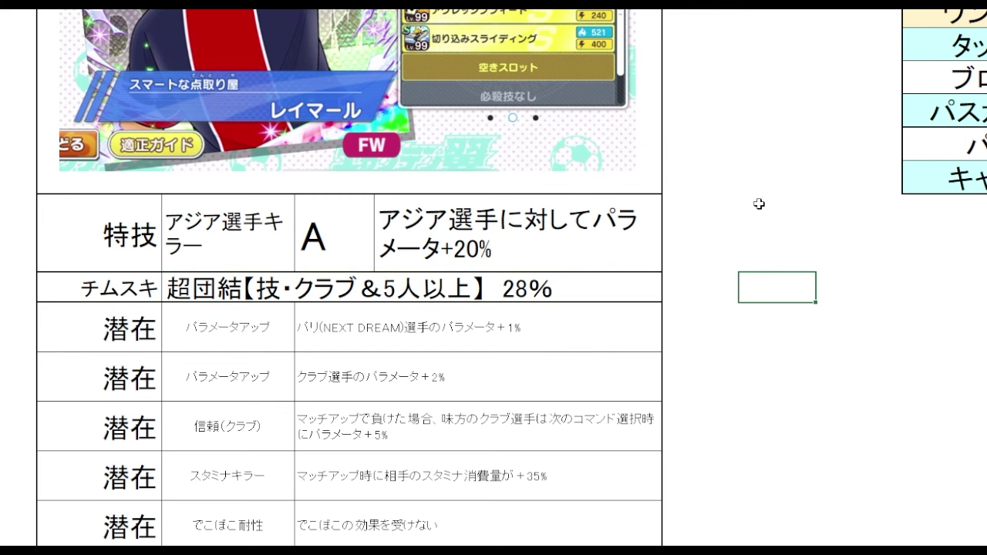
- Read through the 潜在 rows one by one, from the two パラメータアップ entries to でこぼこ耐性
scroll(761, 195, "down", 1)
key("Down")
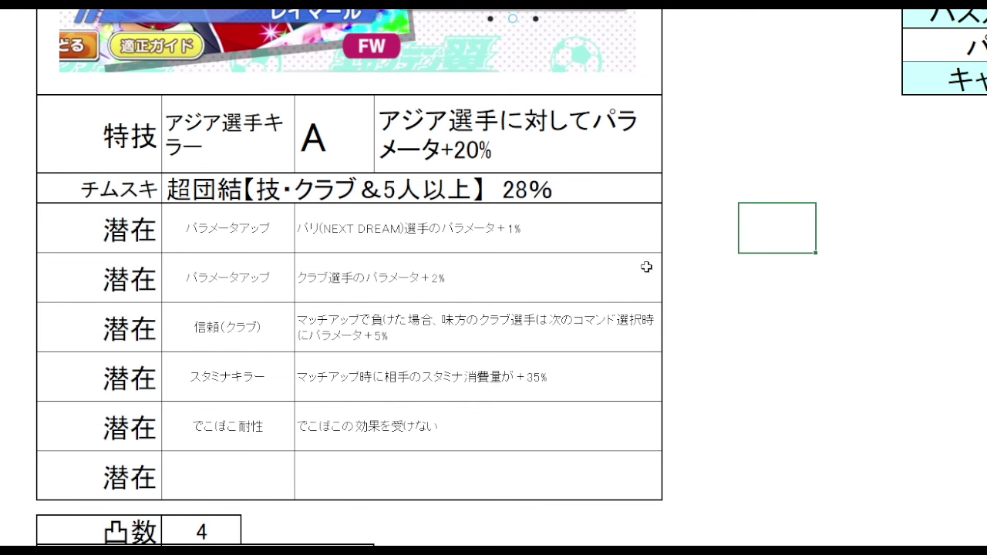
left_click(609, 286)
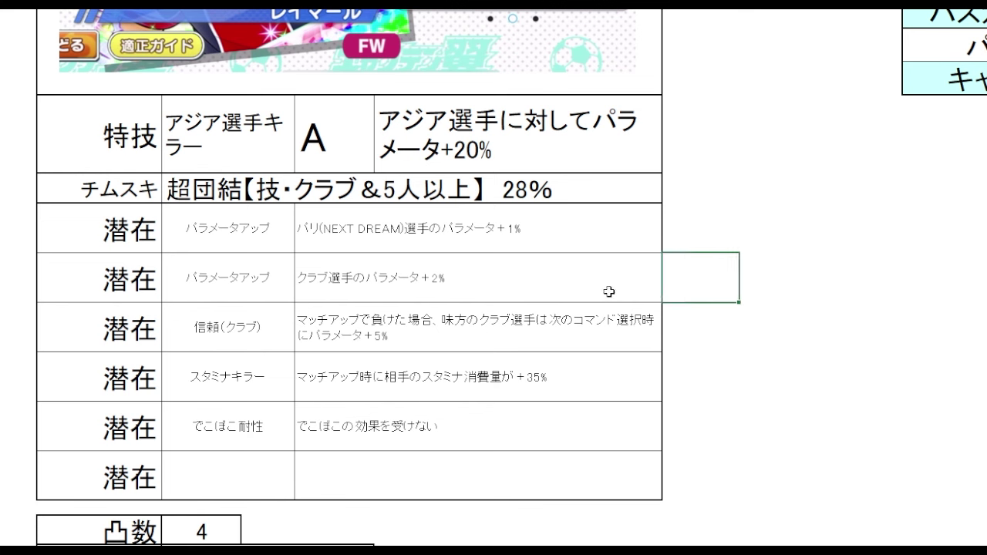
left_click(789, 272)
left_click_drag(601, 238, 596, 281)
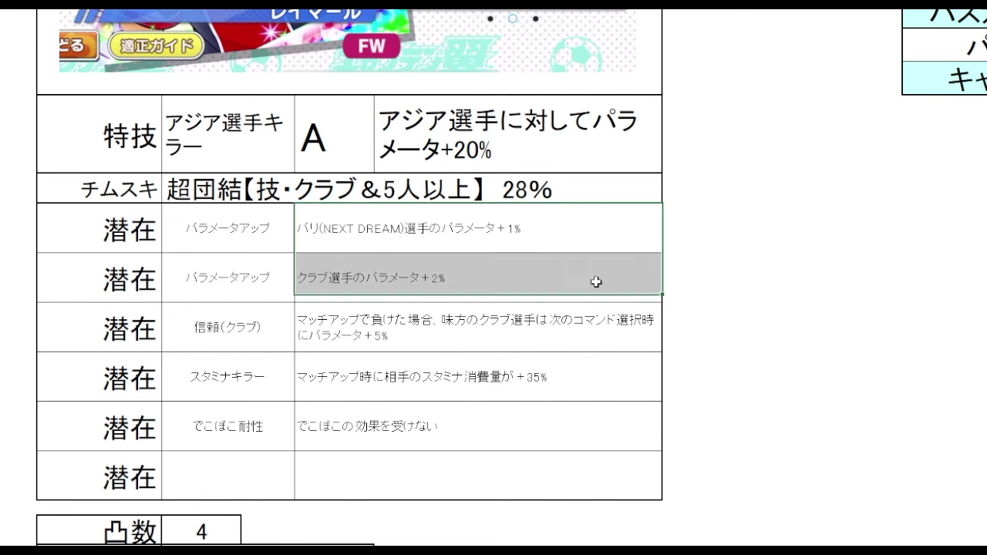
left_click(762, 276)
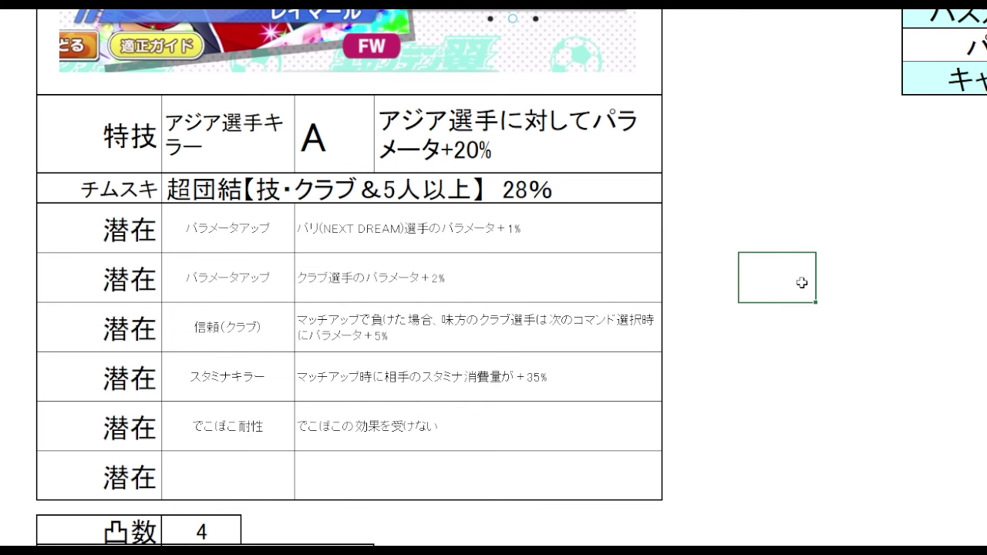
left_click(789, 324)
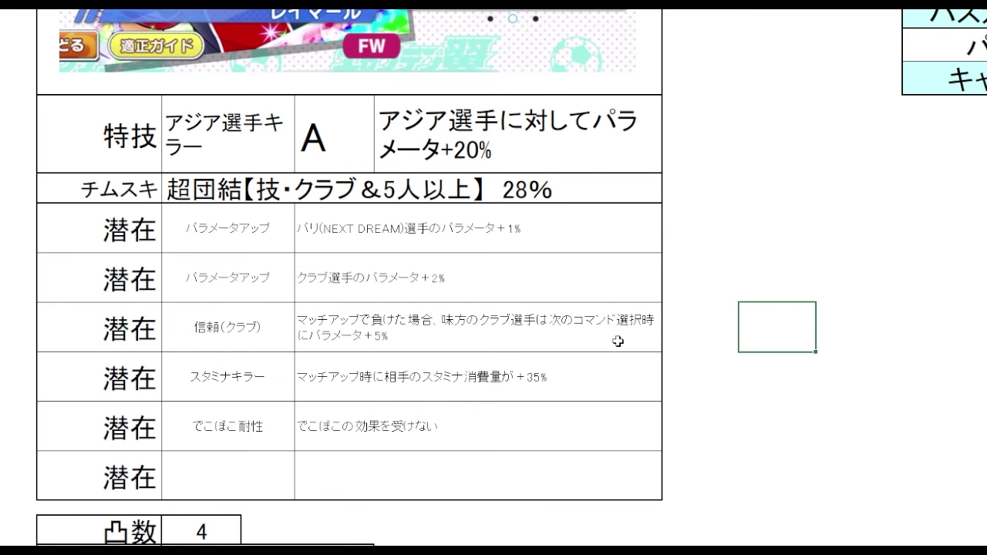
left_click(613, 343)
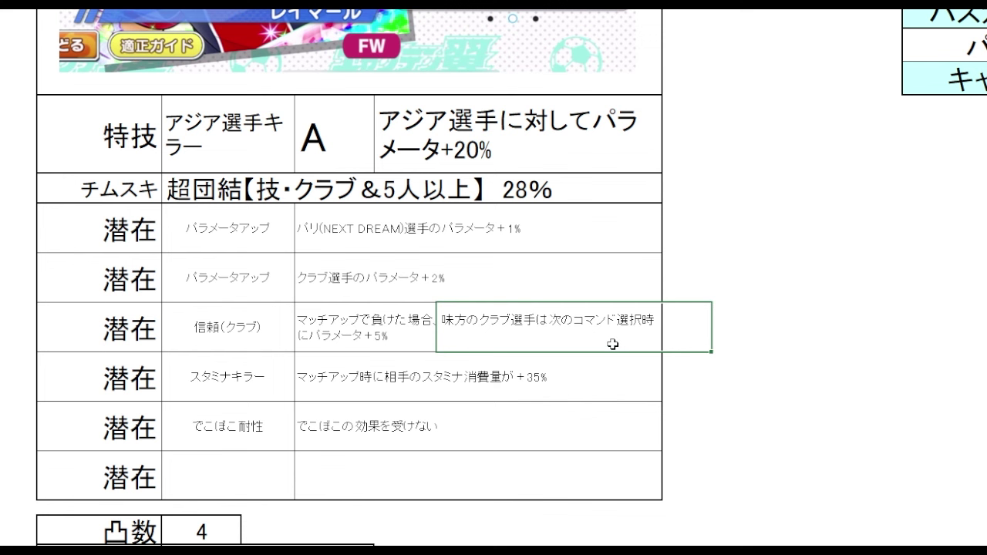
left_click(755, 328)
key("Down")
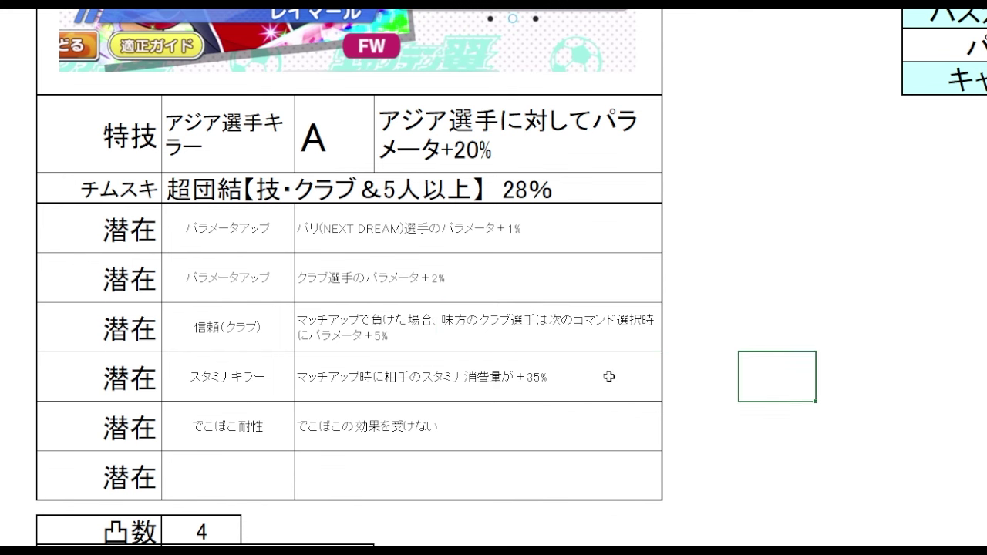
left_click(641, 373)
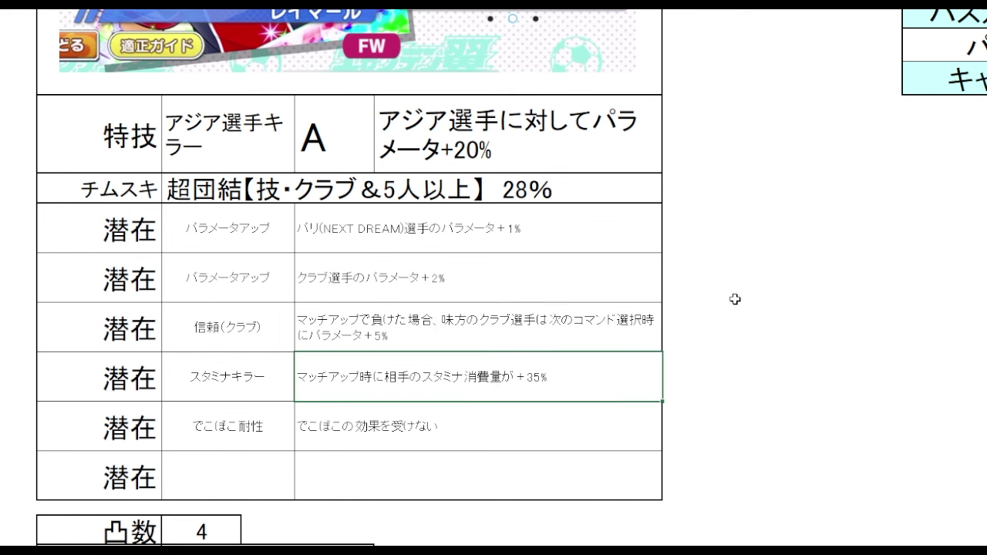
left_click(777, 375)
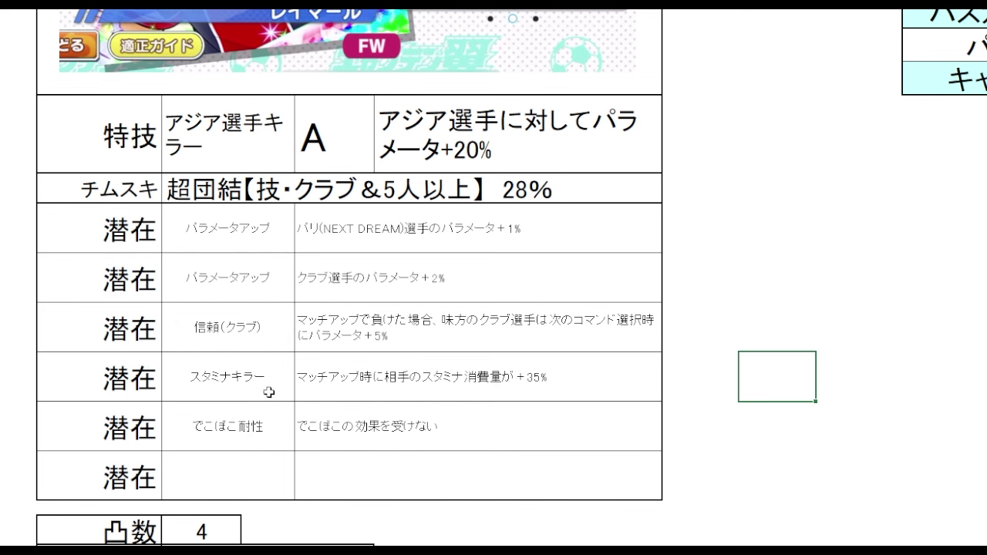
left_click_drag(285, 381, 412, 378)
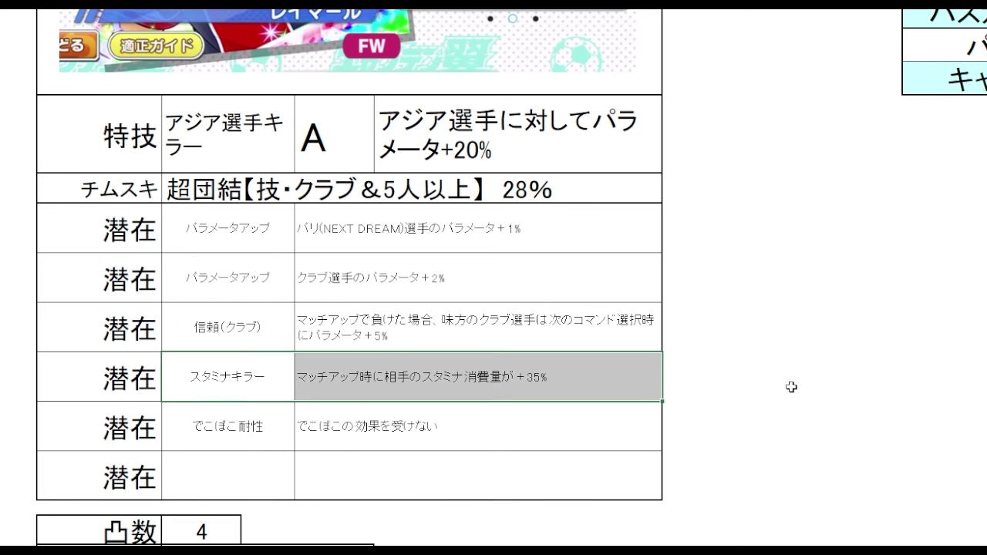
left_click(764, 415)
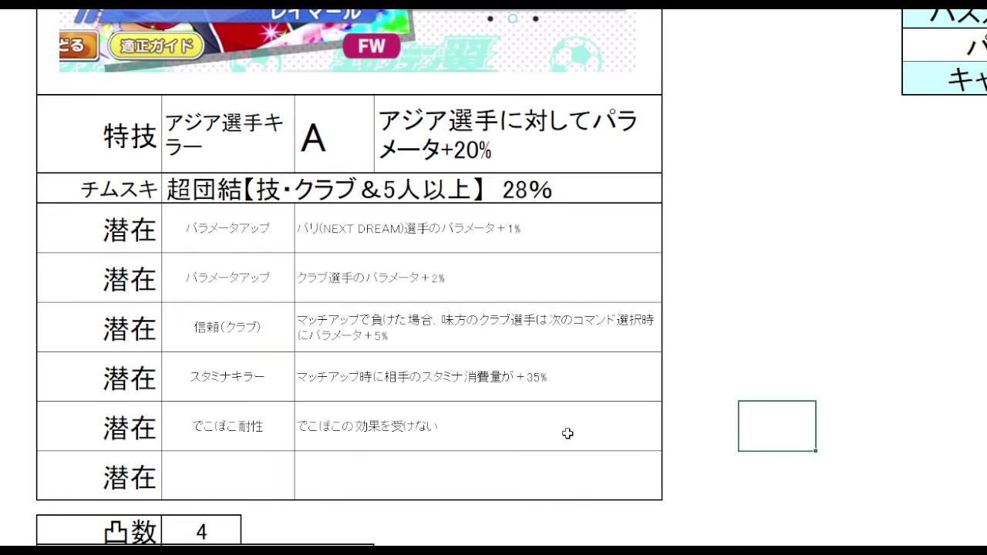
- Look over the base stats table and the 技威力 column of the 試合中能力値 table from ドリブル to パスカット
scroll(756, 255, "down", 2)
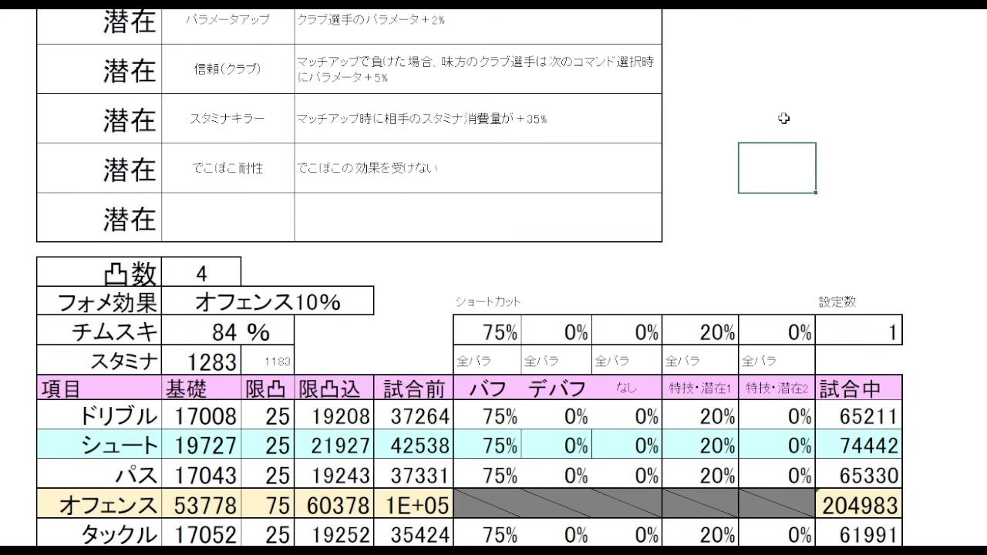
scroll(783, 108, "down", 1)
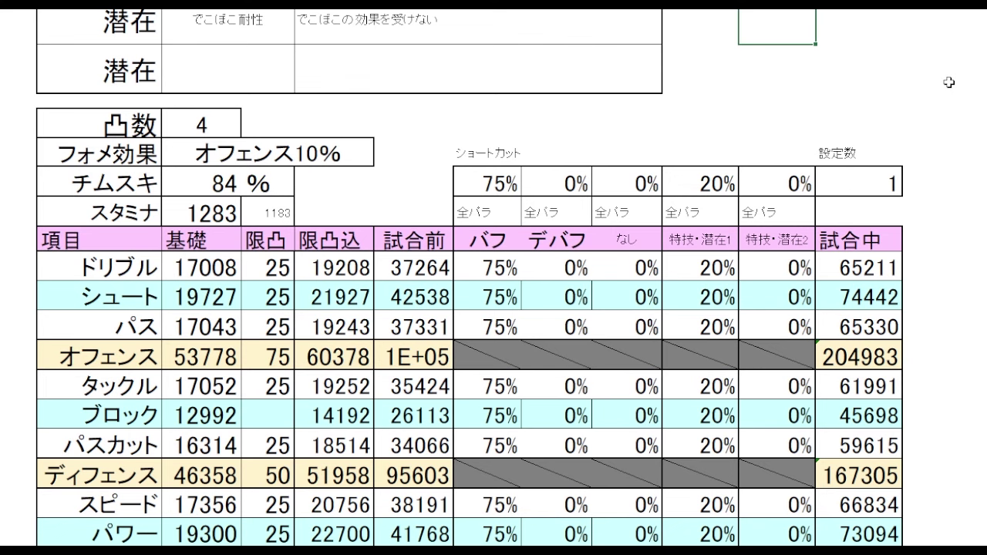
scroll(949, 116, "down", 2)
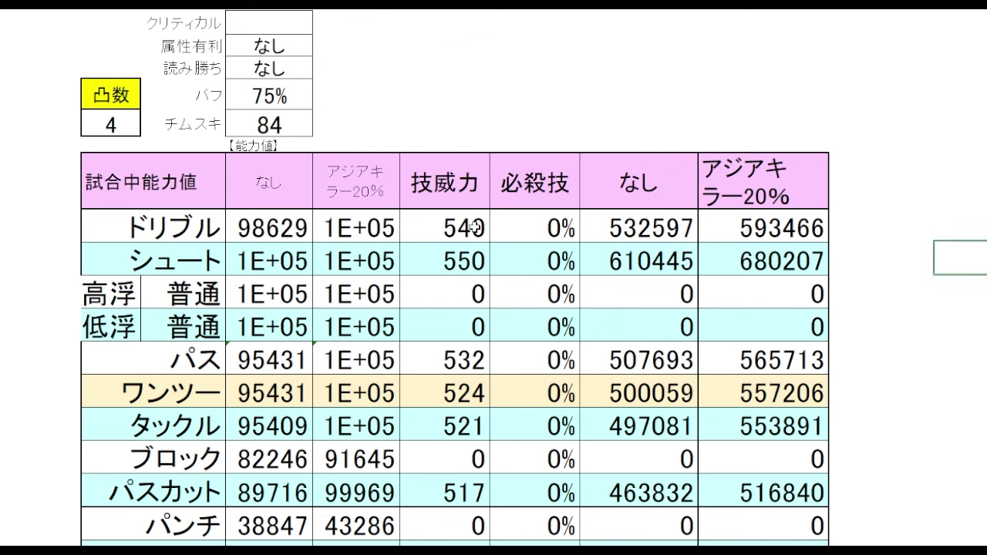
left_click_drag(472, 227, 458, 481)
left_click(968, 259)
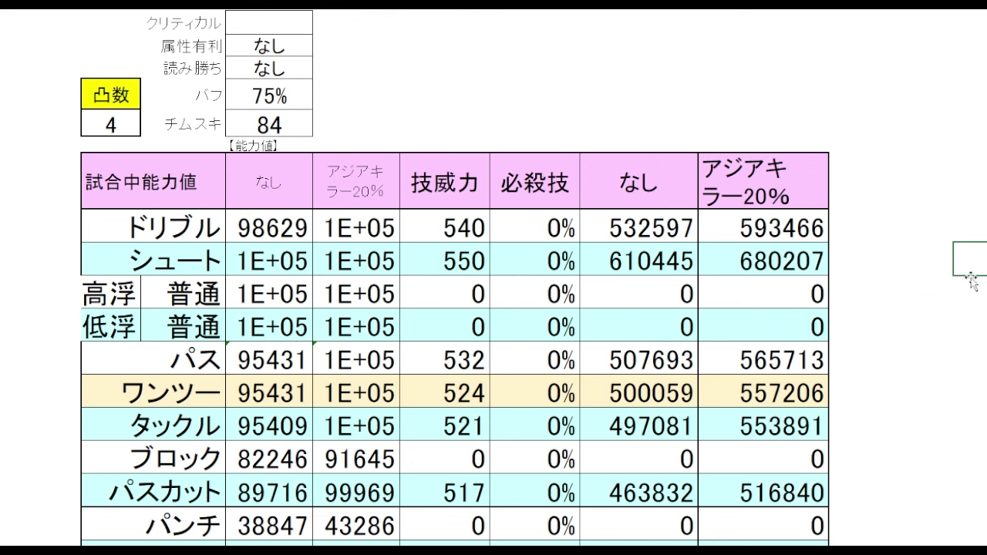
- Examine the final なし column values for ドリブル, シュート, パス, タックル and パスカット
left_click(638, 191)
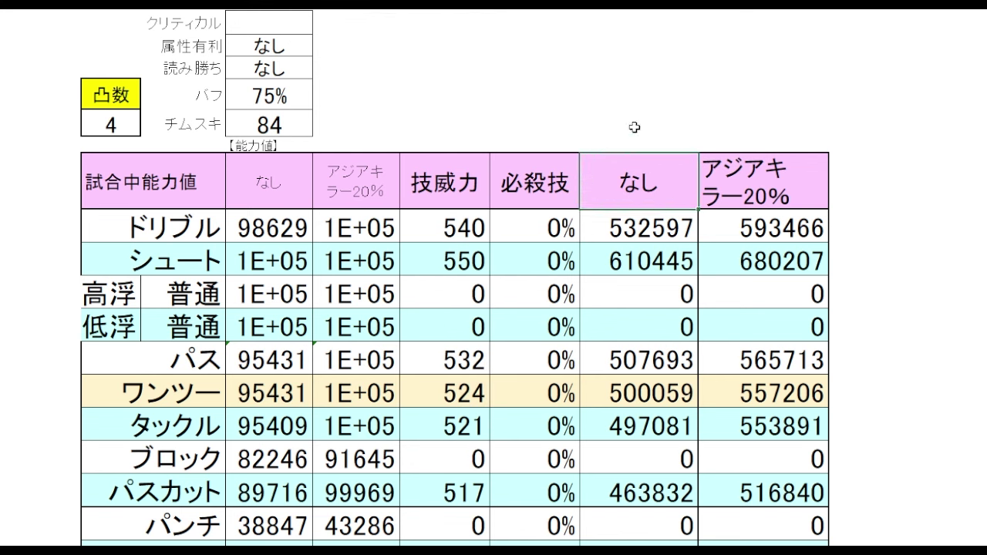
left_click(625, 120)
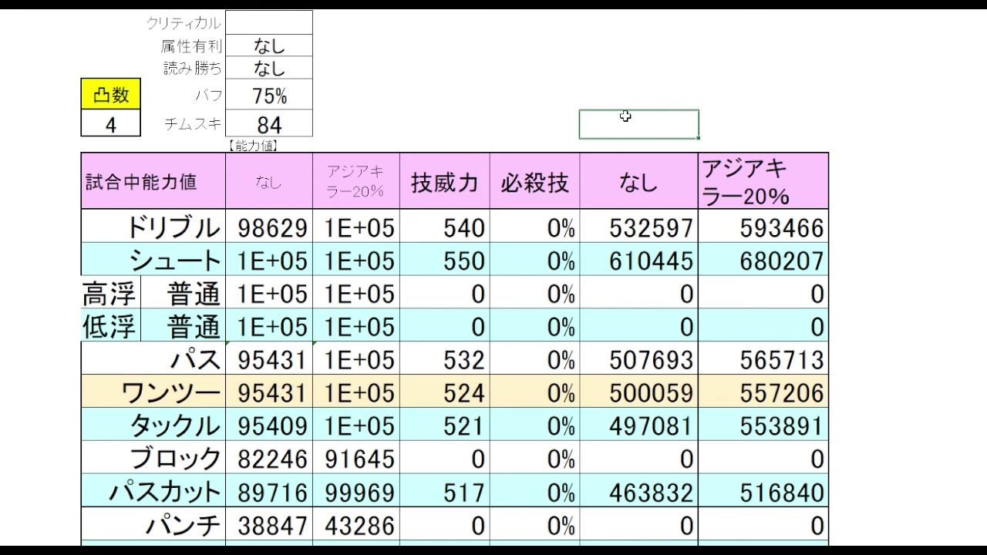
left_click(925, 205)
left_click(947, 267)
left_click(661, 189)
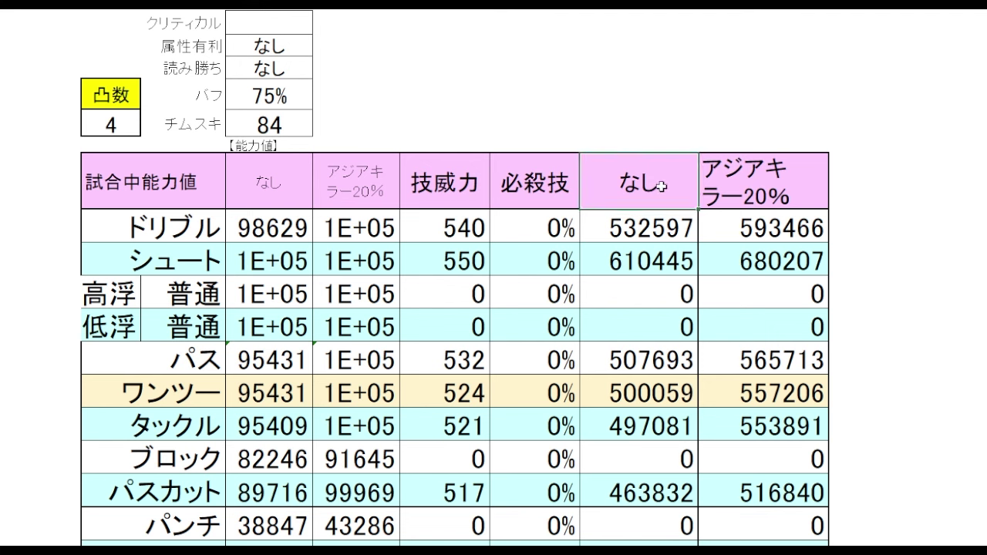
left_click(670, 234)
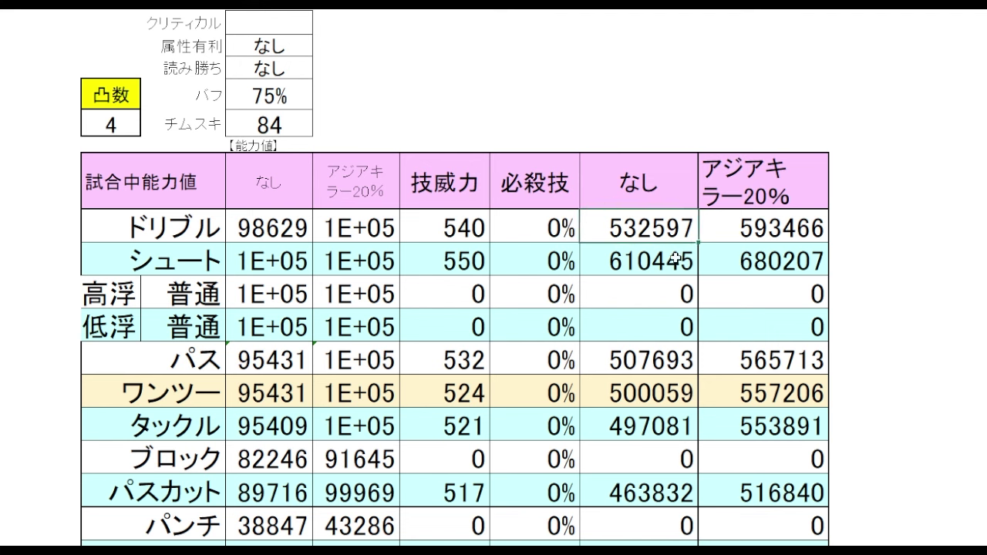
left_click(657, 367)
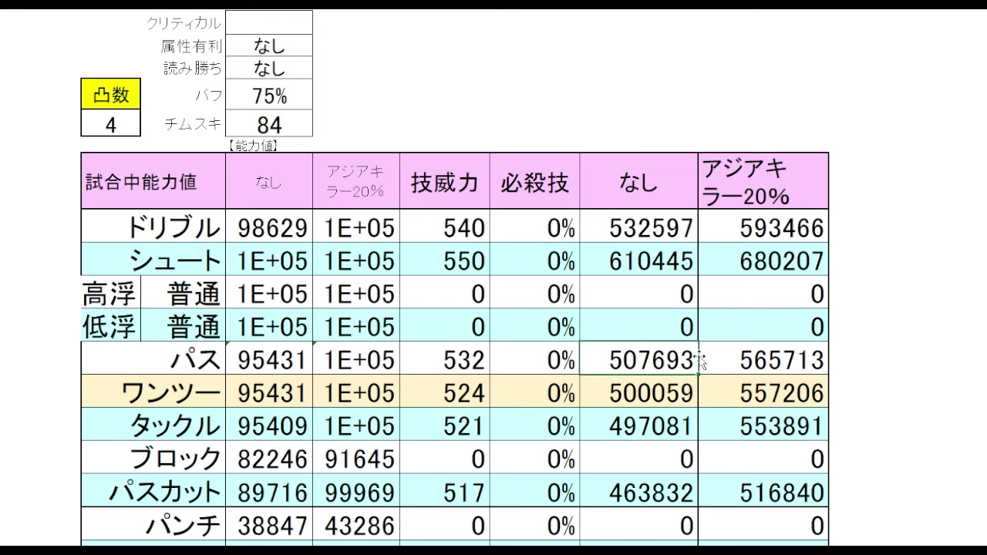
left_click(674, 429)
left_click(663, 493)
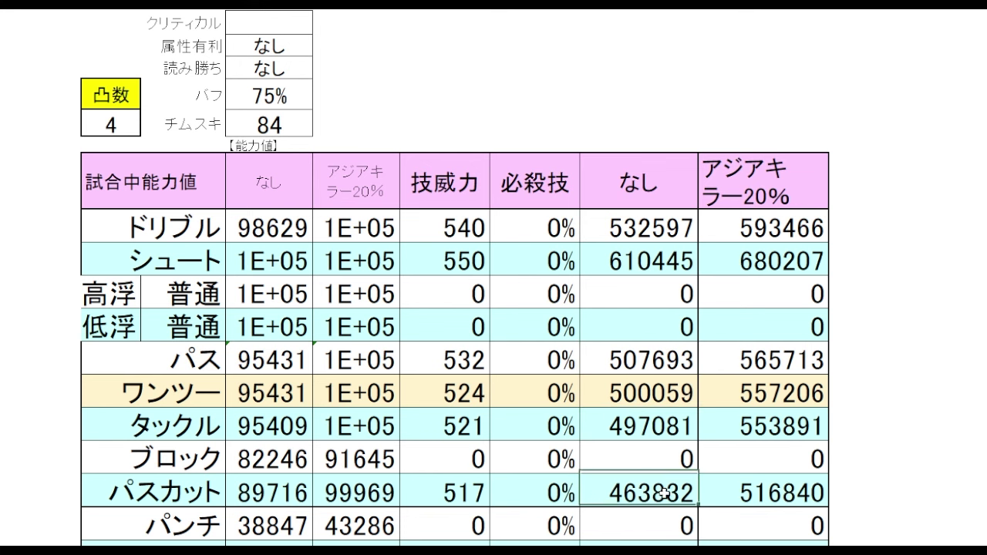
left_click_drag(643, 116, 623, 99)
- Set the 読み勝ち option above the 試合中能力値 table to あり
left_click(273, 69)
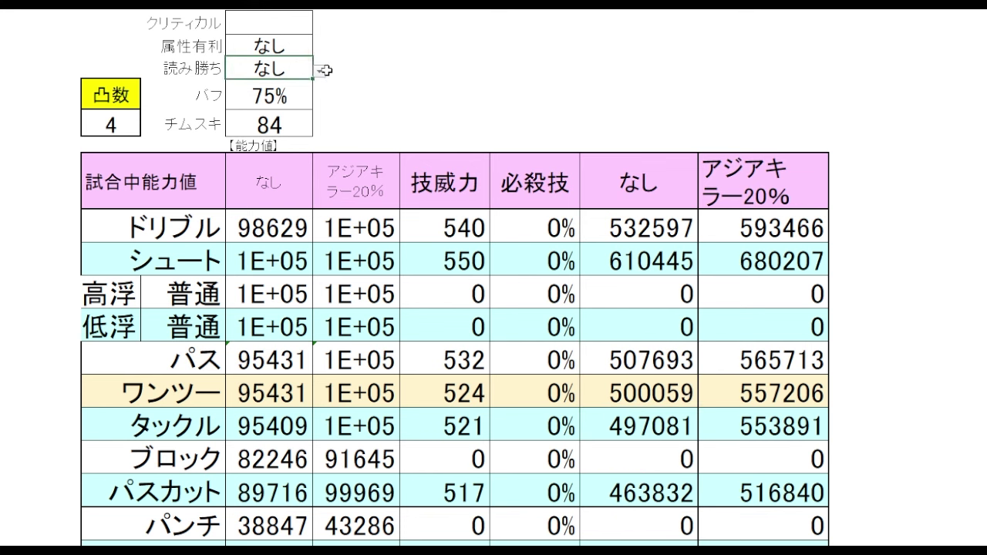
left_click(319, 70)
left_click(270, 87)
left_click(601, 94)
left_click(963, 259)
left_click(923, 354)
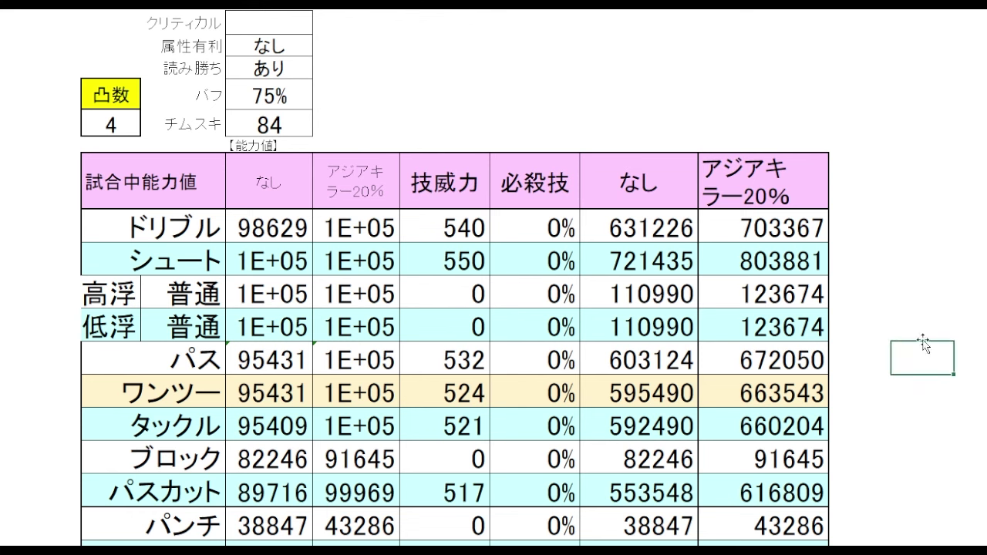
- Examine the ドリブル and パス values in the final なし column with 読み勝ち set to あり
left_click(654, 221)
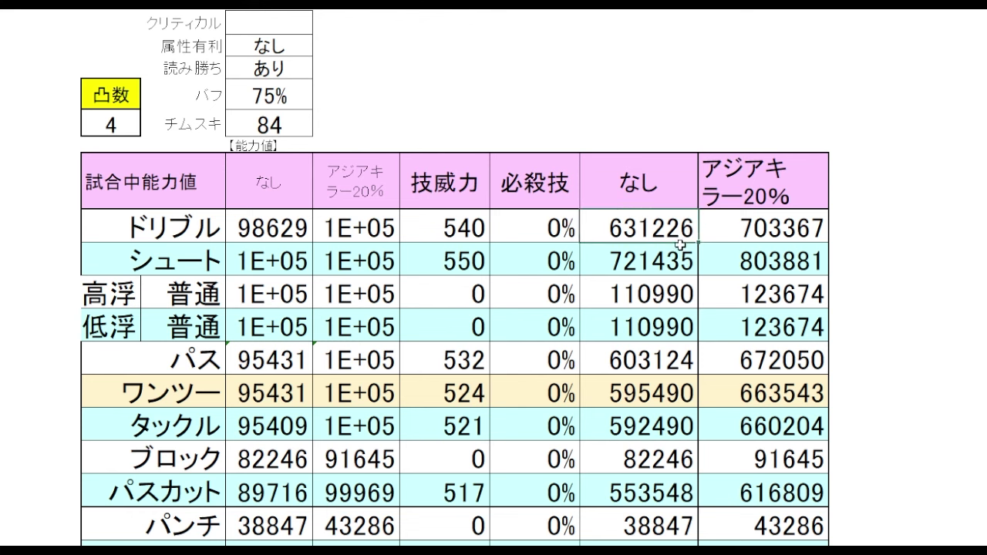
left_click(668, 365)
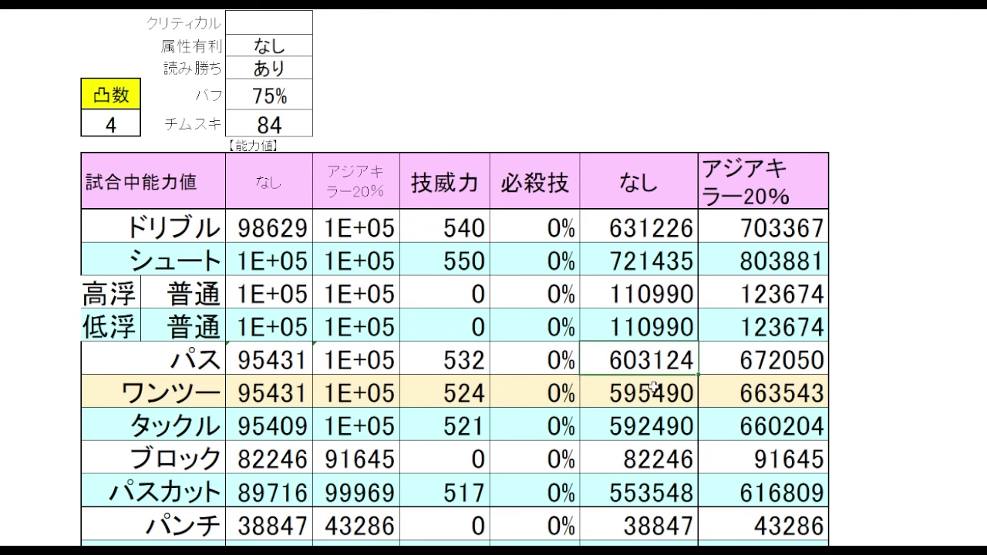
left_click(939, 354)
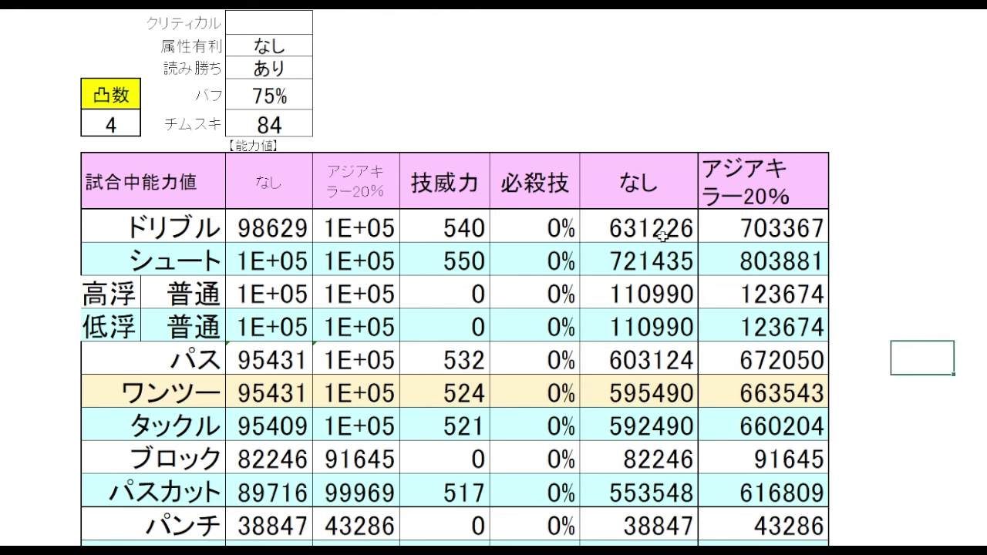
left_click(662, 356)
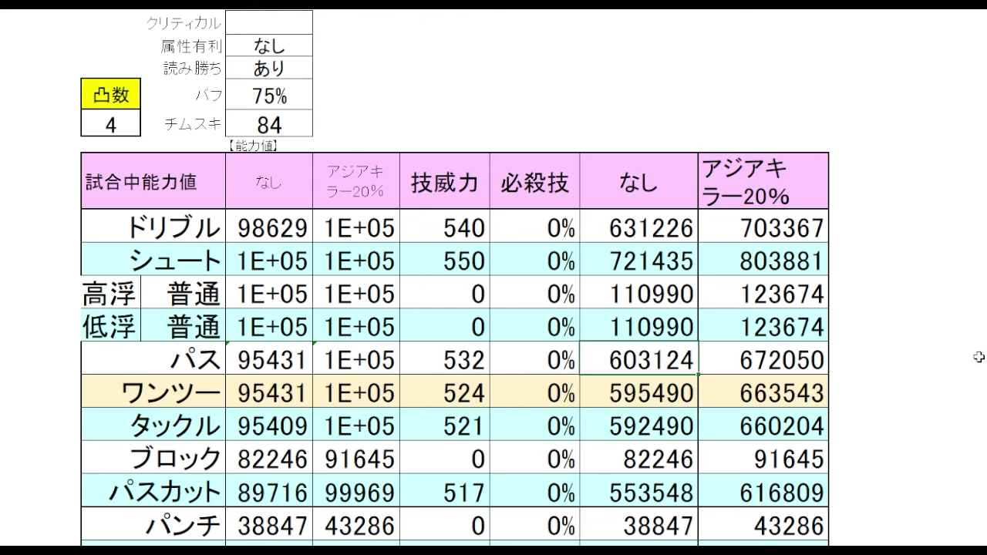
left_click(934, 365)
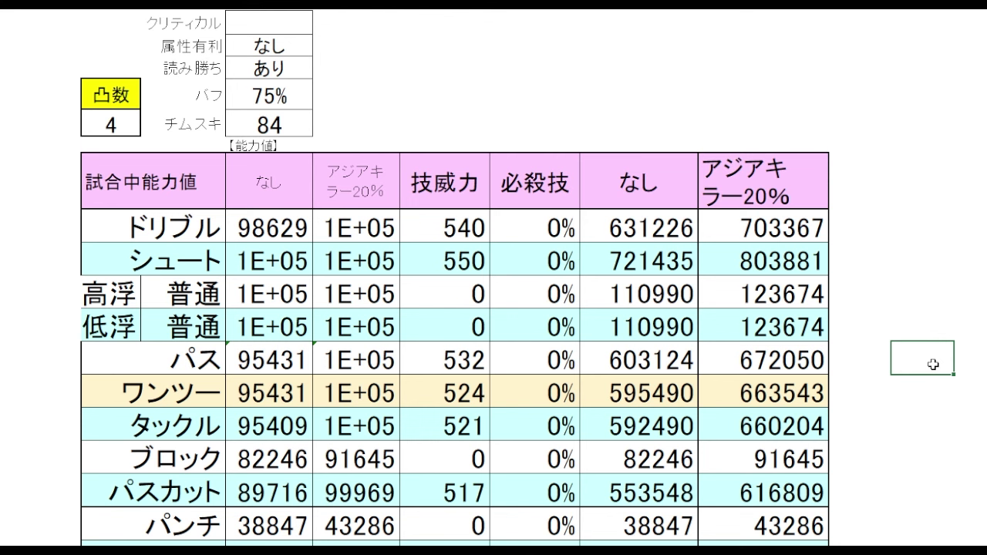
- Compare the タックル and パスカット values in the final なし column with 読み勝ち set to あり
left_click(627, 432)
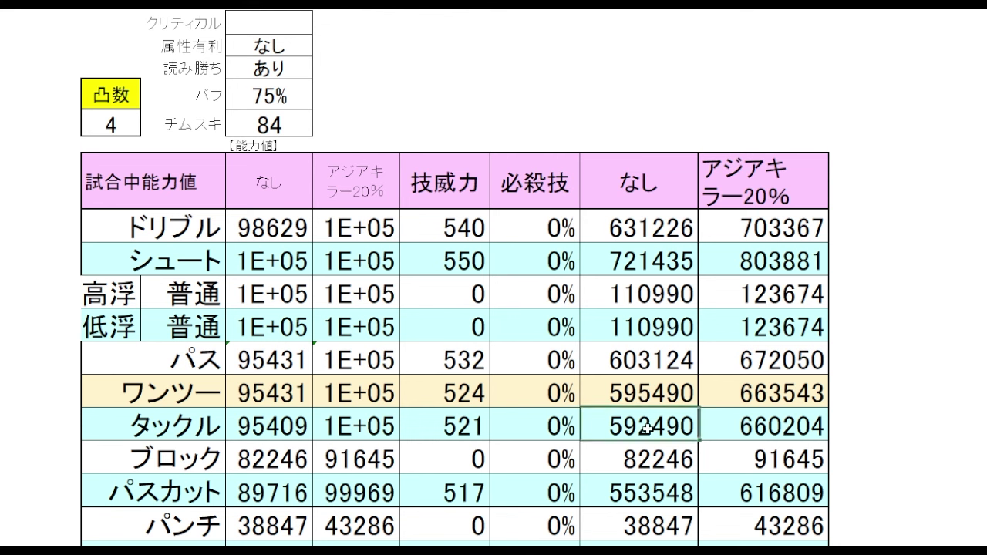
left_click(663, 498)
left_click(655, 432)
key("Down")
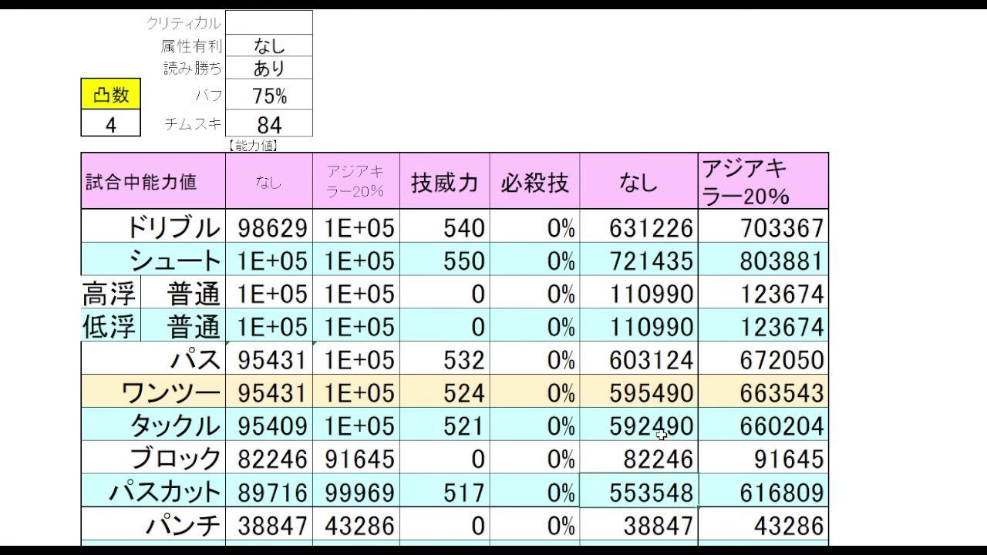
left_click(661, 435)
left_click(667, 491)
left_click(904, 415)
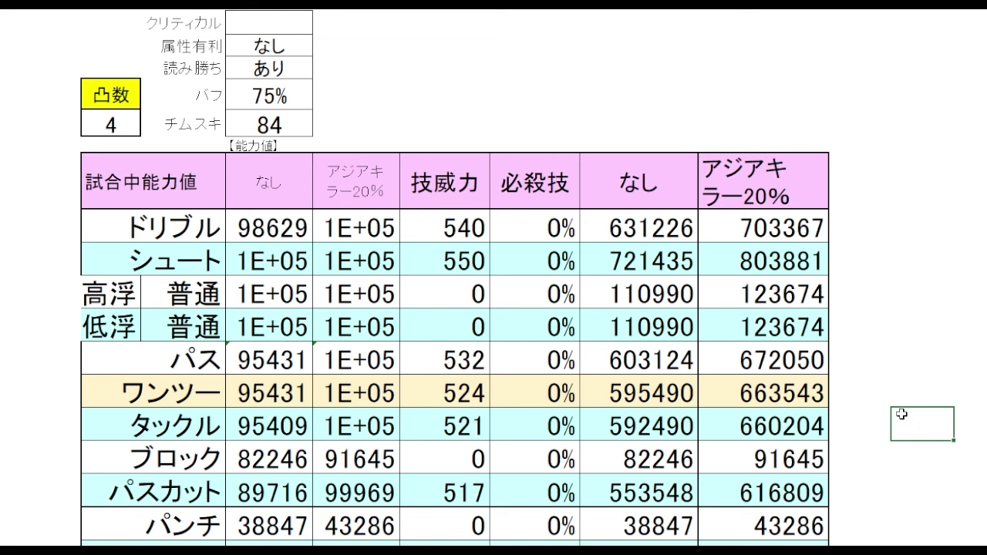
- Set 読み勝ち to なし and review the final アジアキラー20% column for ドリブル, パス, タックル and パスカット
left_click(939, 202)
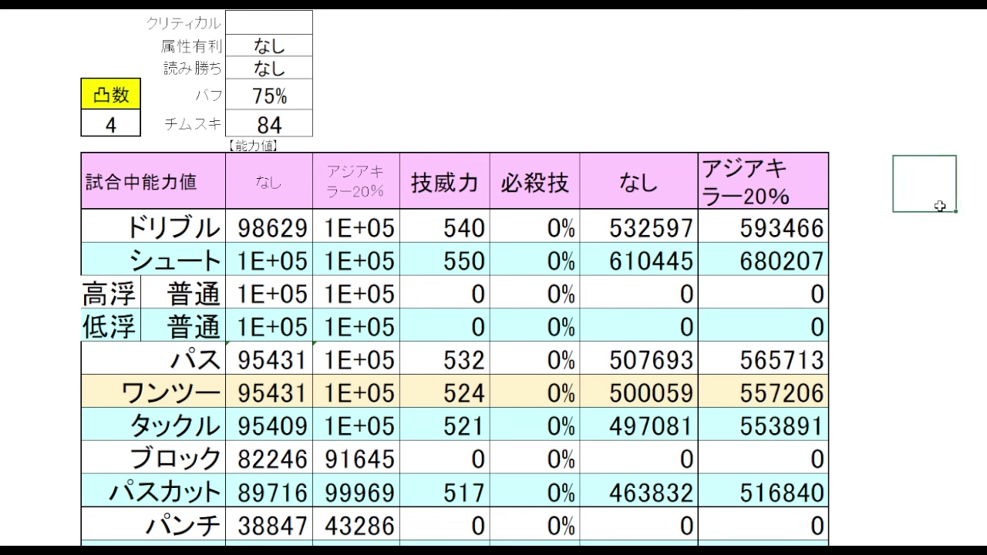
left_click(751, 158)
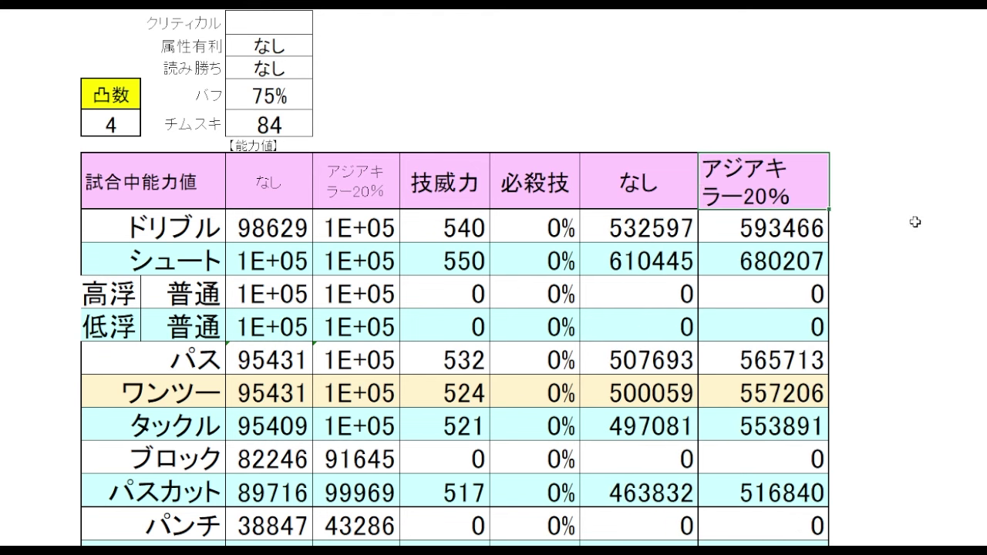
left_click(956, 236)
left_click(767, 228)
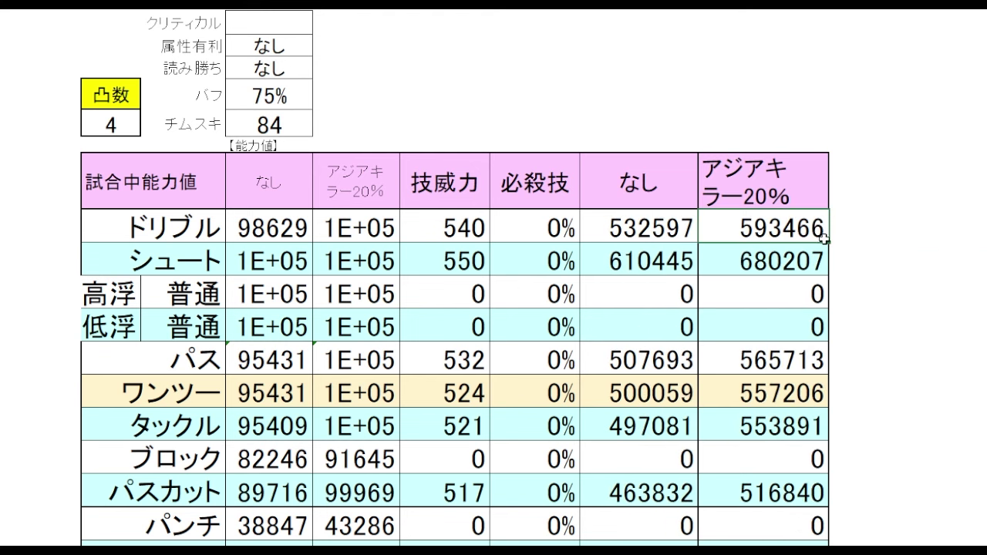
left_click(822, 368)
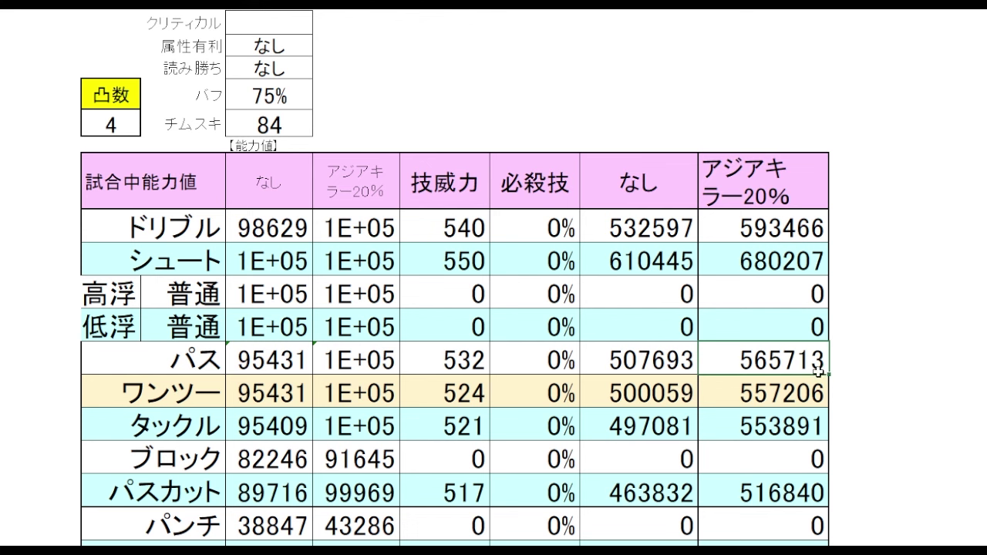
left_click(798, 425)
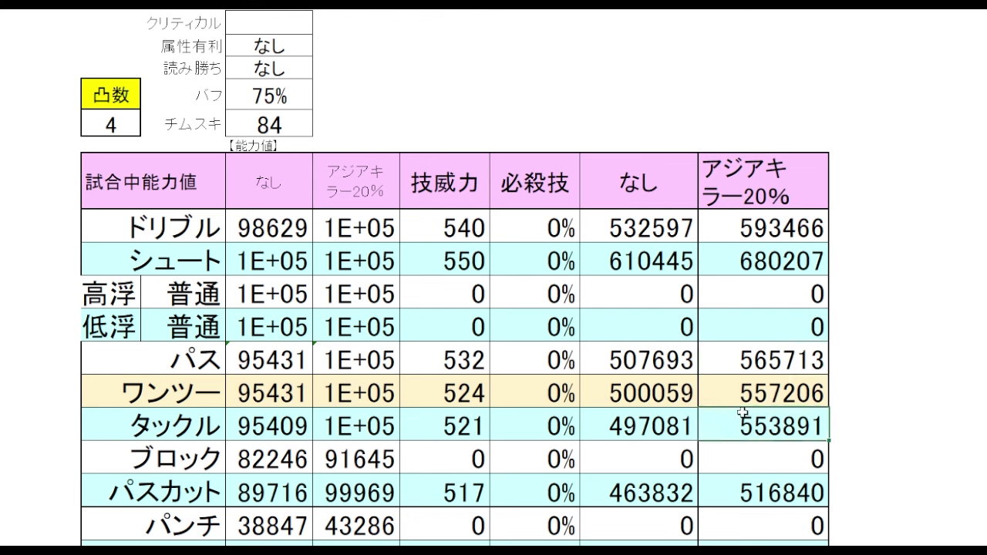
left_click(793, 500)
left_click(868, 397)
- Set the 読み勝ち option back to あり to recalculate the 試合中能力値 table
left_click(663, 139)
left_click(640, 96)
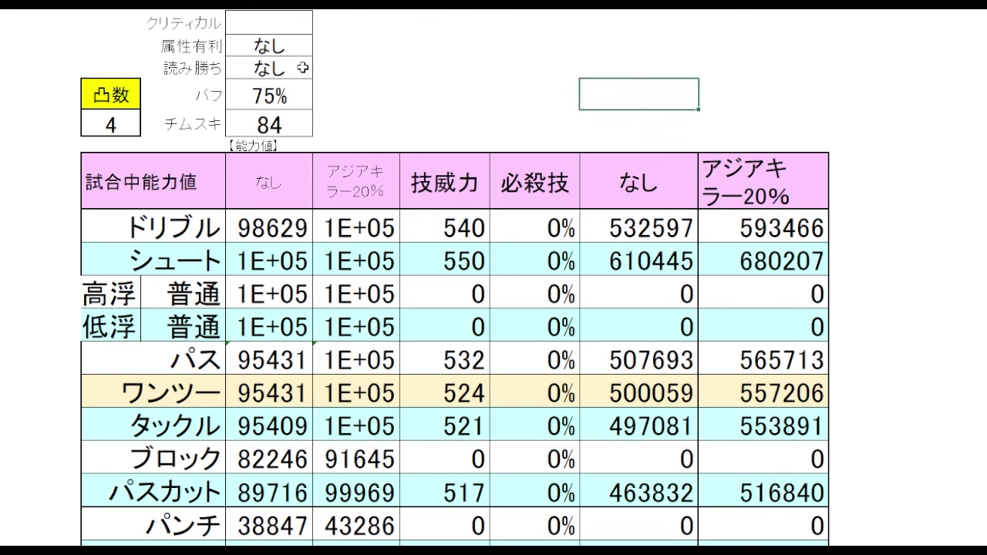
left_click(301, 68)
left_click(319, 70)
left_click(303, 83)
left_click(640, 96)
left_click(962, 259)
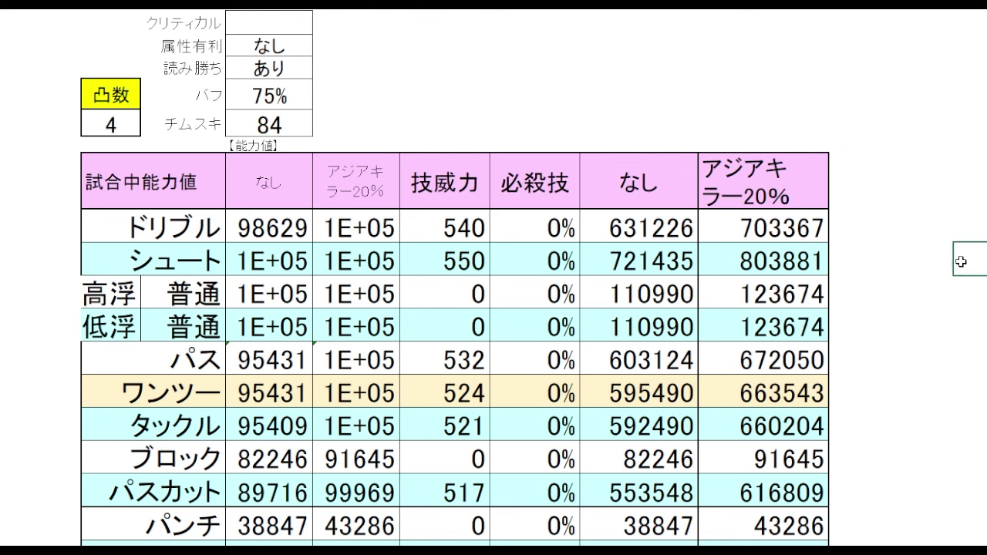
- Examine the ドリブル and パス values in the final アジアキラー20% column with 読み勝ち set to あり
left_click(788, 228)
left_click(789, 359)
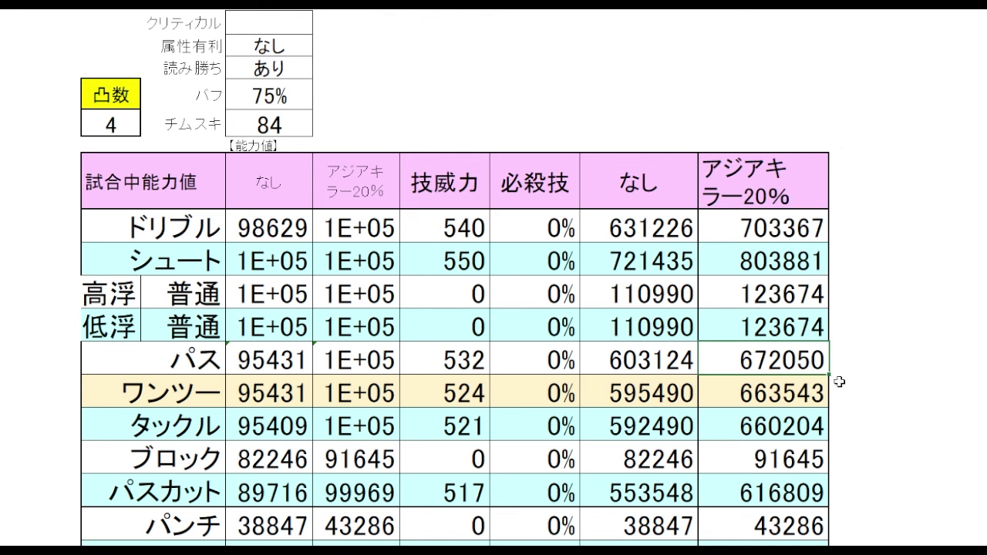
left_click(906, 348)
left_click(778, 222)
left_click(786, 262)
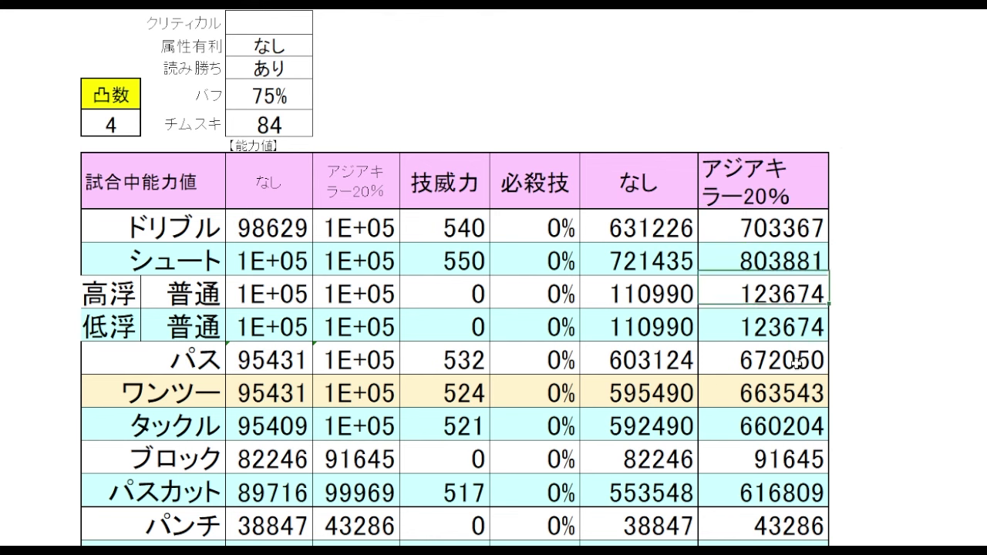
left_click(794, 363)
left_click(934, 357)
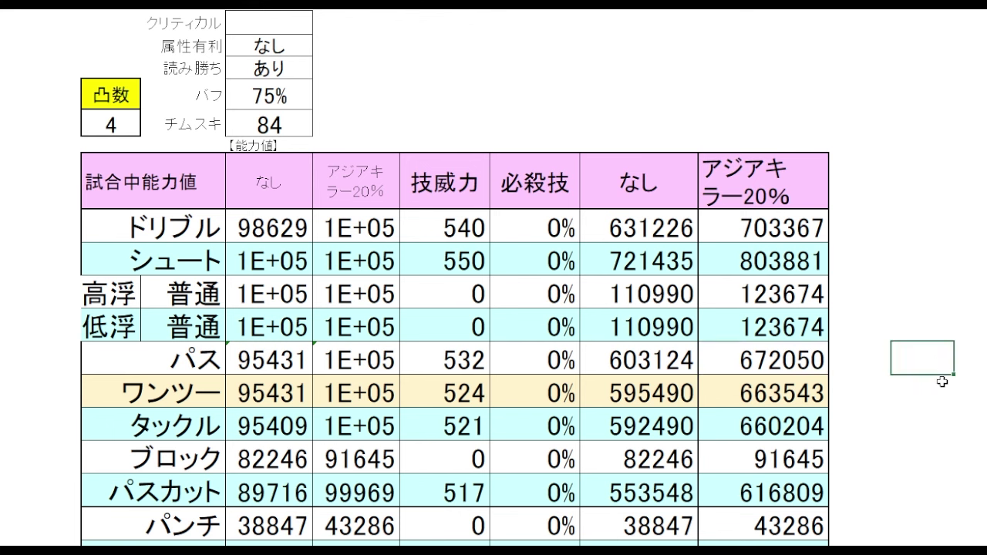
left_click(918, 385)
left_click(928, 352)
left_click(803, 364)
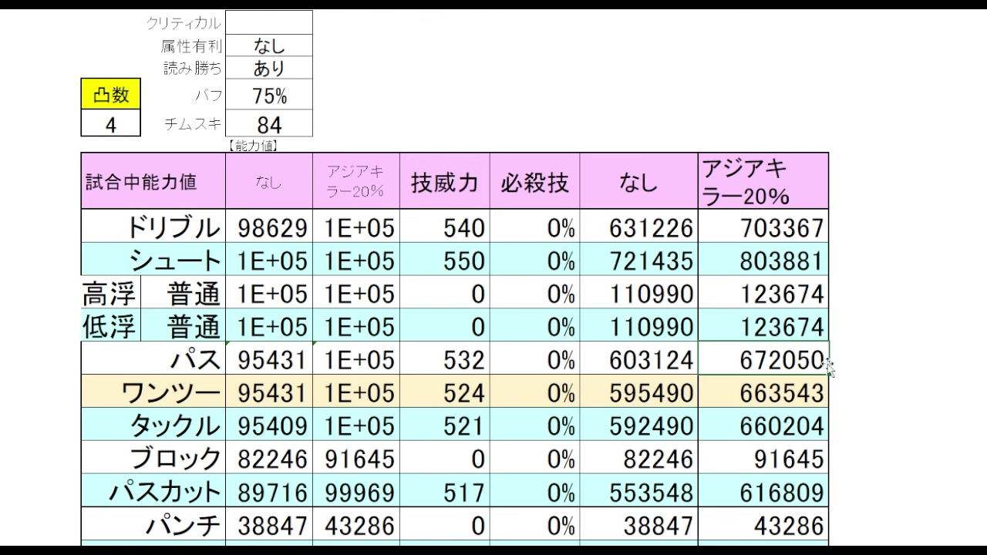
left_click(919, 359)
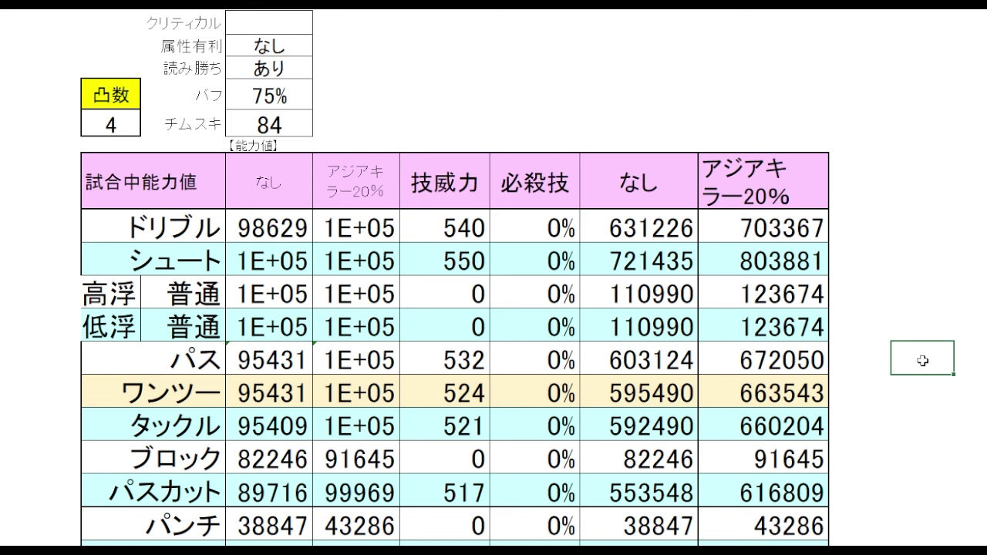
left_click(790, 360)
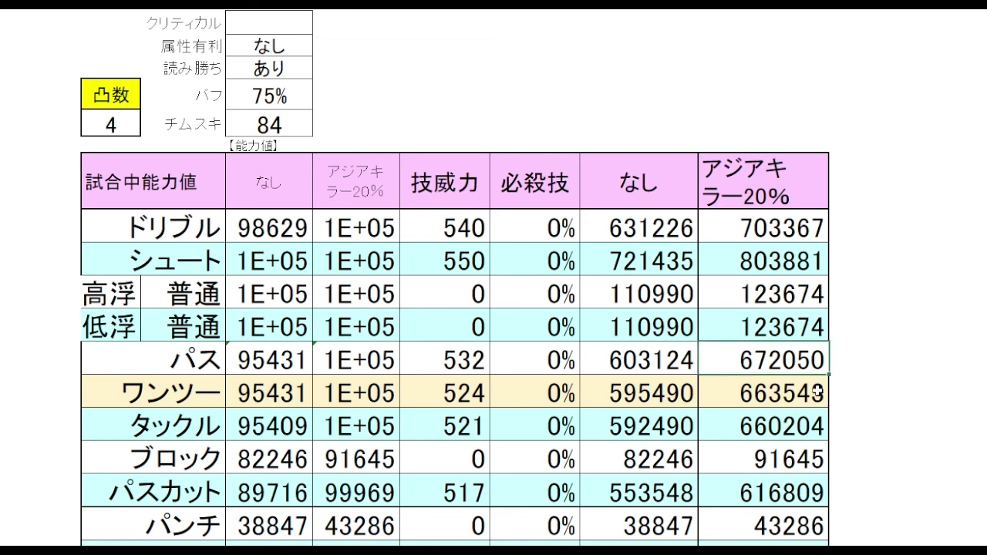
left_click(893, 351)
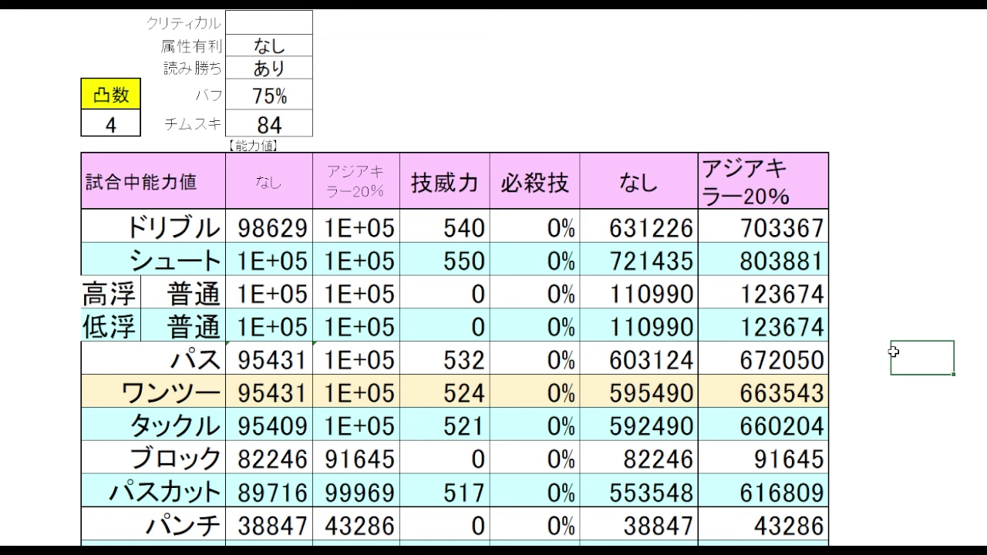
- Compare the タックル and パスカット values in the final アジアキラー20% column with 読み勝ち set to あり
left_click(906, 393)
left_click(917, 427)
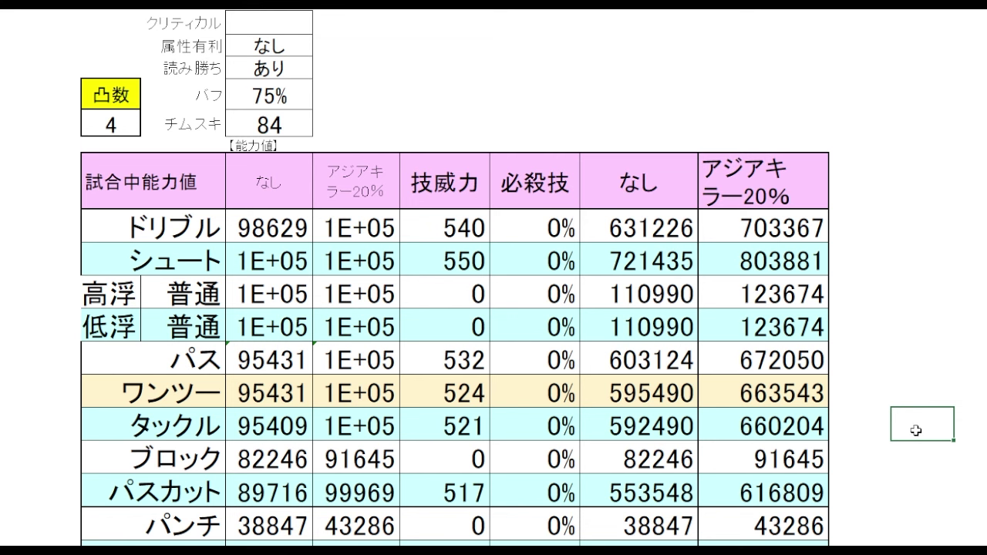
left_click(791, 428)
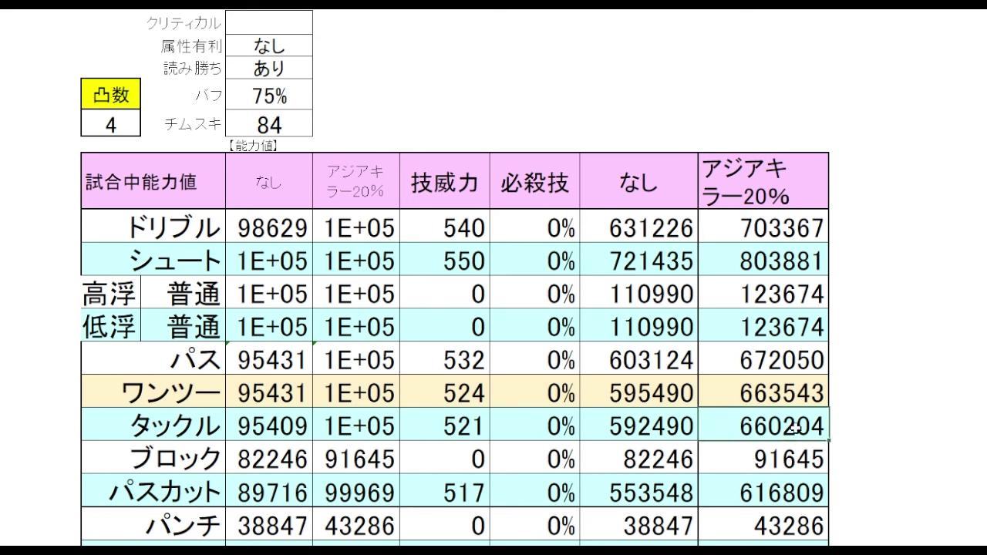
left_click(795, 496)
left_click(803, 424)
left_click(800, 493)
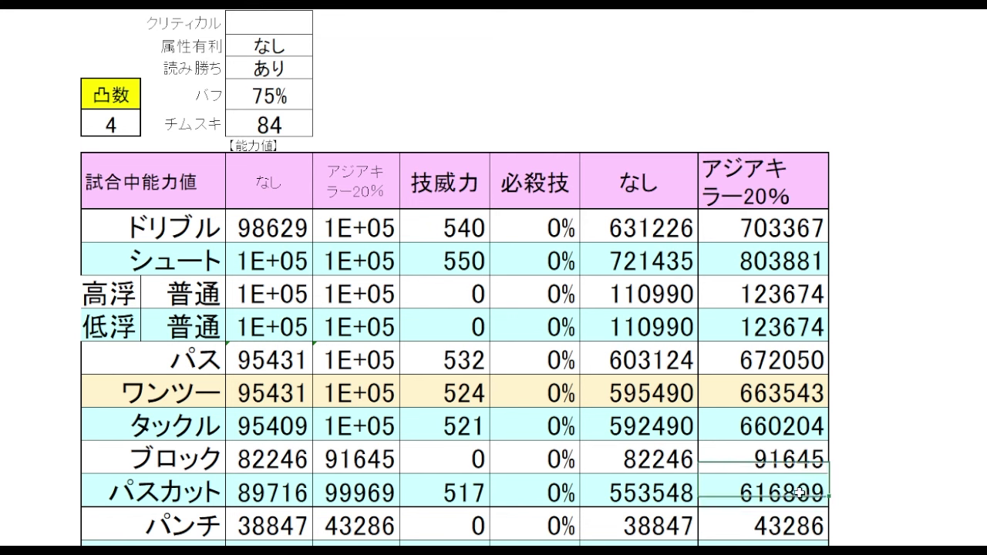
left_click(802, 423)
left_click(798, 494)
left_click(925, 456)
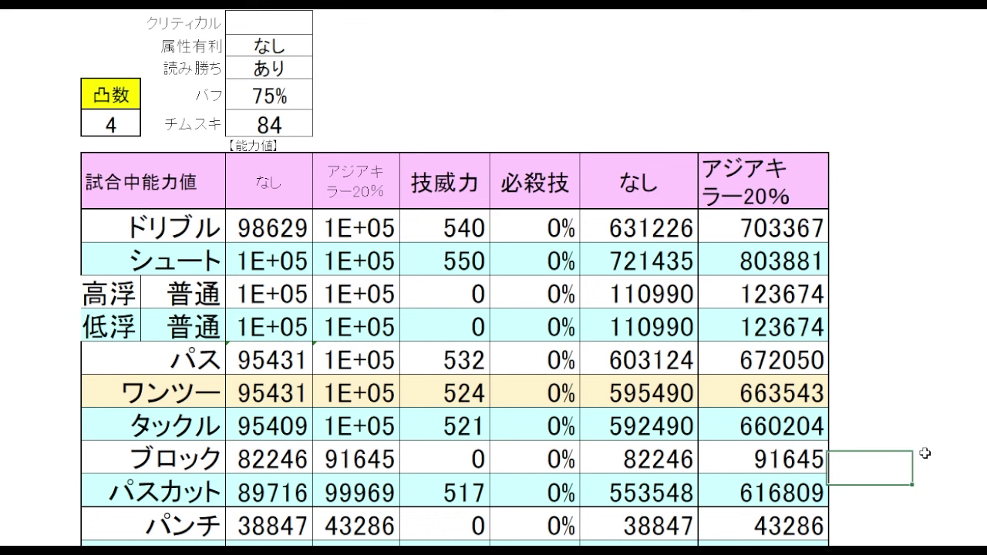
left_click(783, 423)
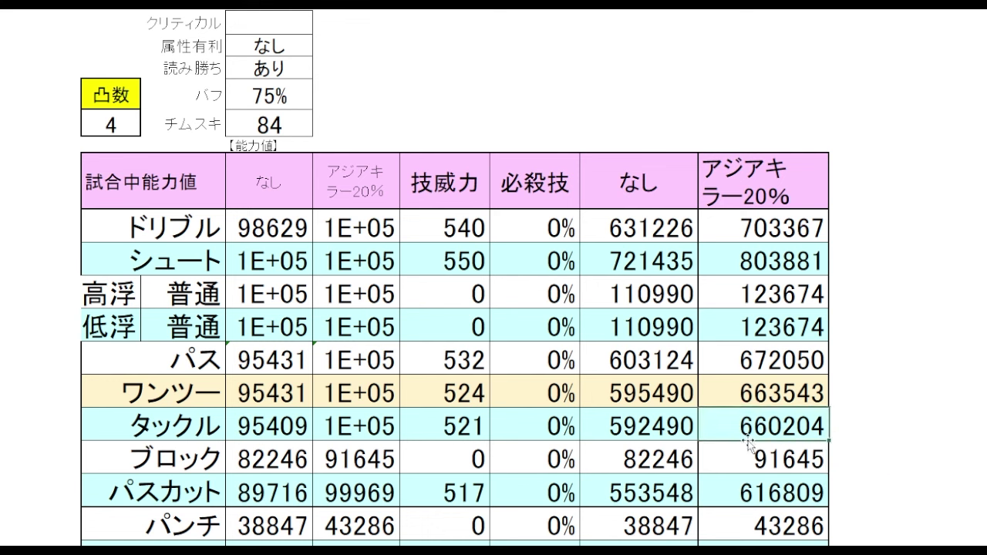
left_click(770, 497)
left_click(905, 453)
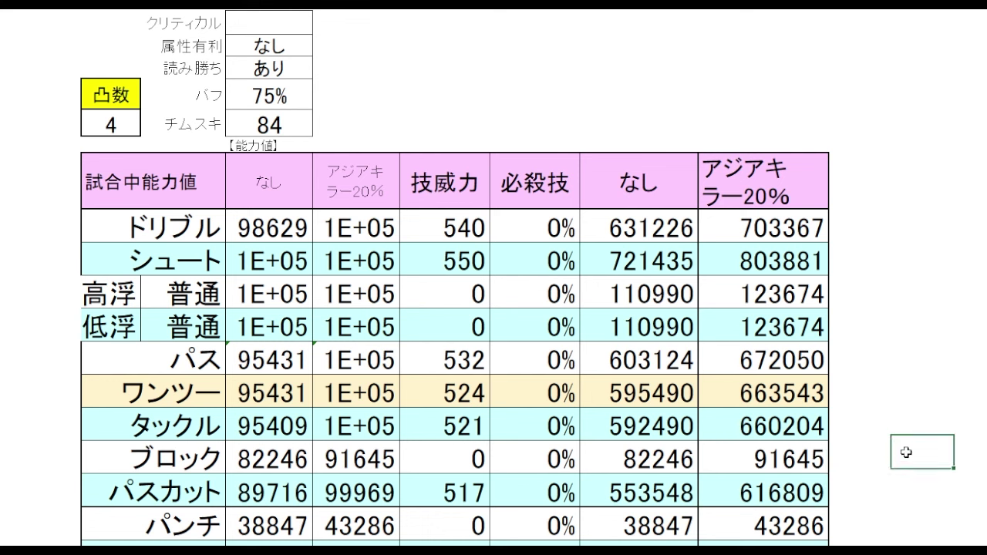
- Set 読み勝ち to なし and check the シュート value in the final アジアキラー20% column
left_click(917, 432)
left_click(922, 382)
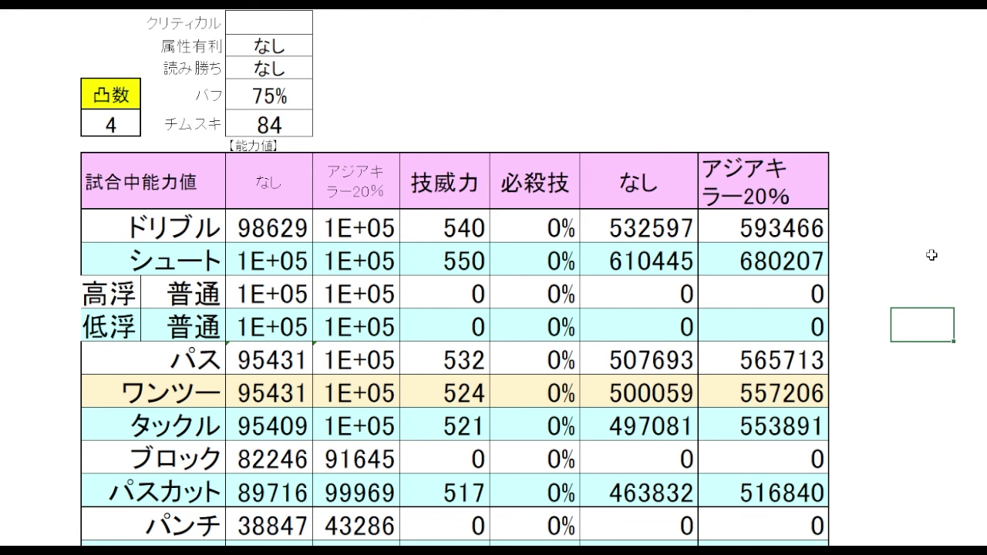
left_click(931, 255)
left_click(788, 263)
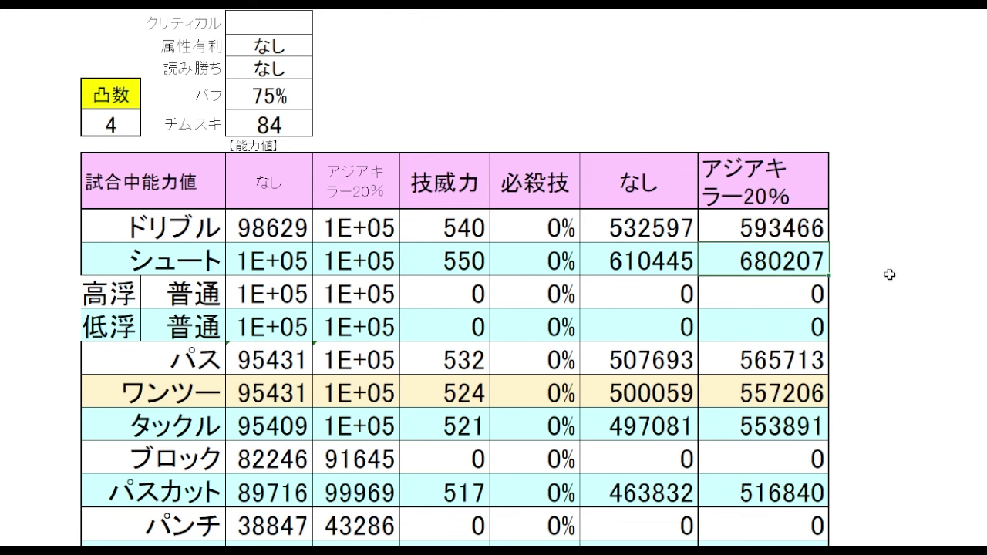
- Set 属性有利 to あり and check the シュート value in the final アジアキラー20% column
left_click(638, 124)
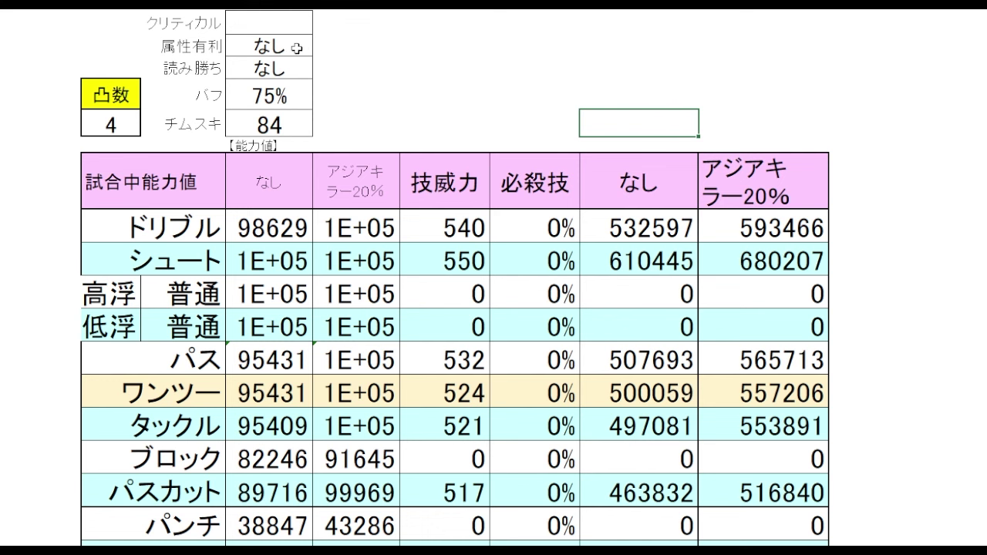
left_click(294, 47)
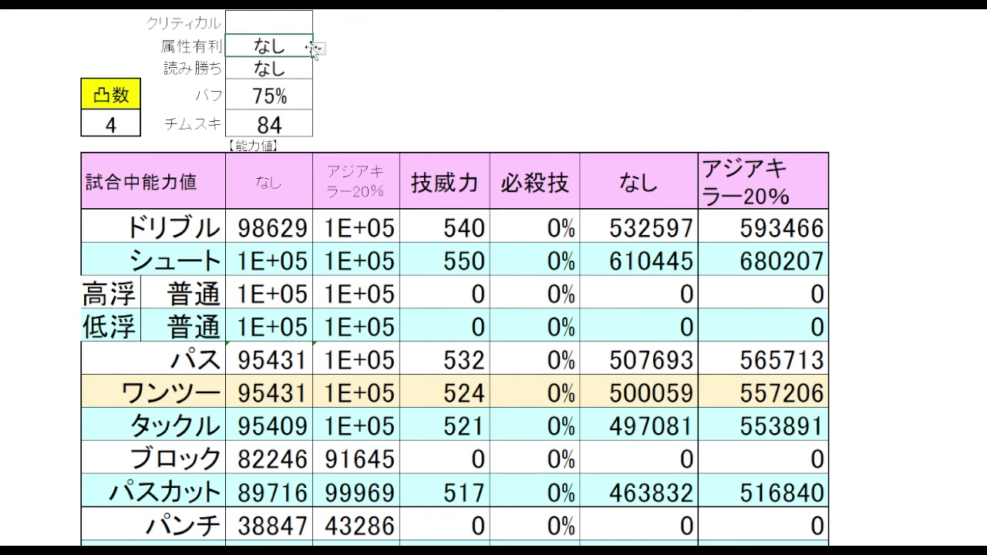
left_click(319, 50)
left_click(307, 65)
left_click(621, 87)
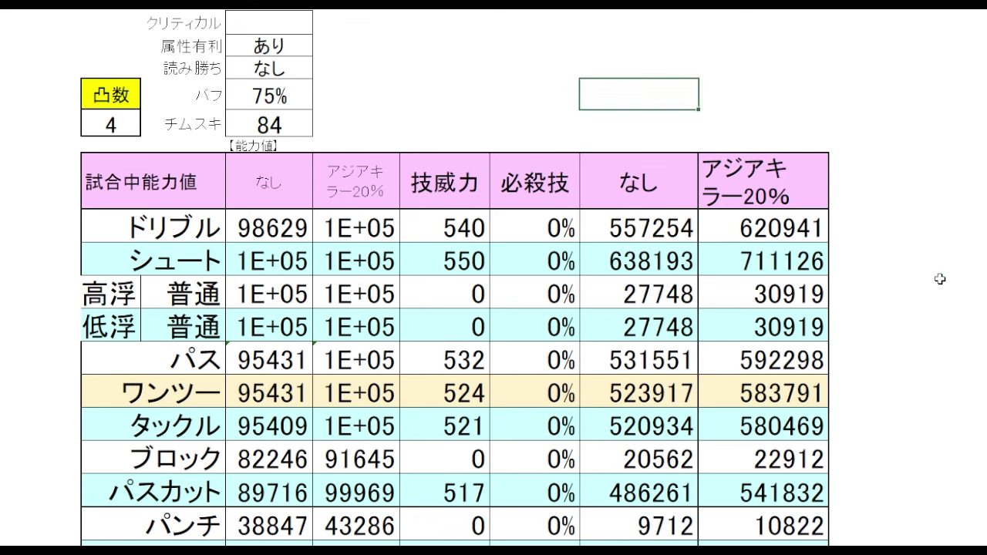
left_click(939, 281)
left_click(807, 268)
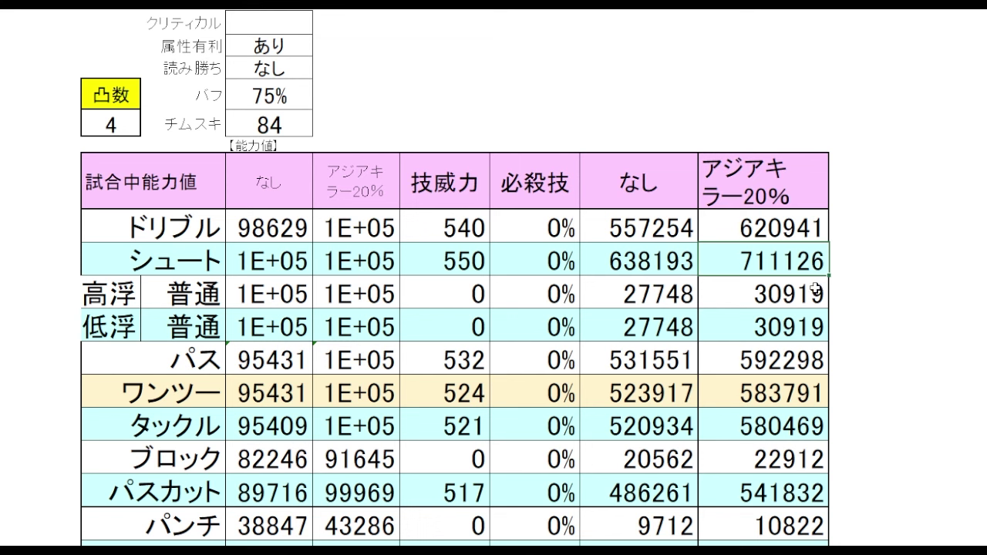
left_click(912, 260)
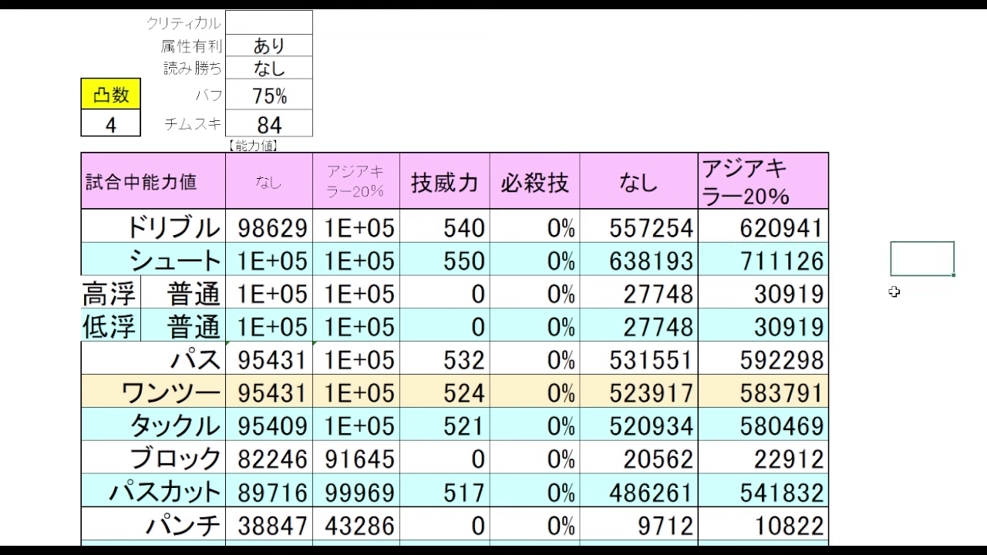
left_click(803, 265)
left_click(900, 262)
left_click(896, 285)
left_click(922, 263)
left_click(924, 282)
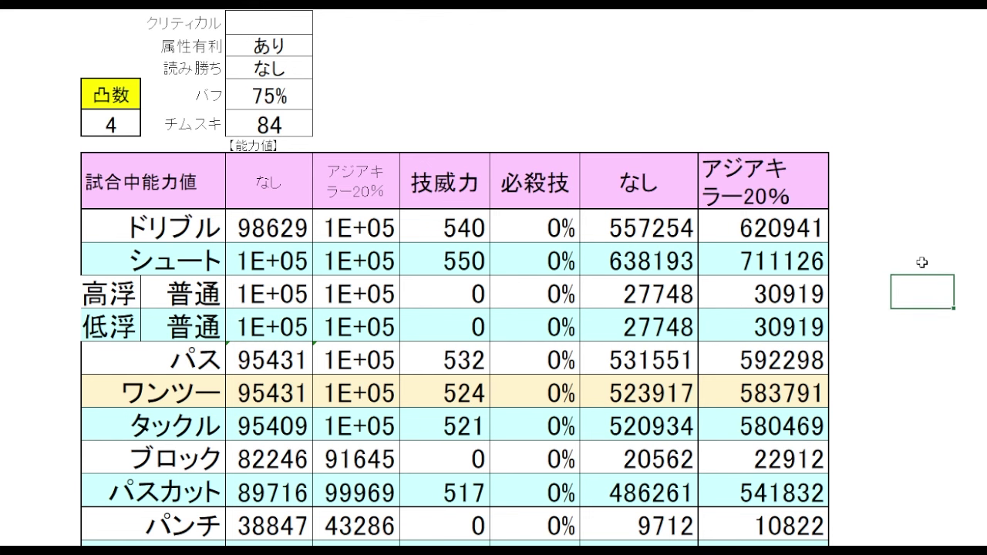
left_click(920, 261)
left_click(866, 303)
left_click(910, 263)
left_click(906, 299)
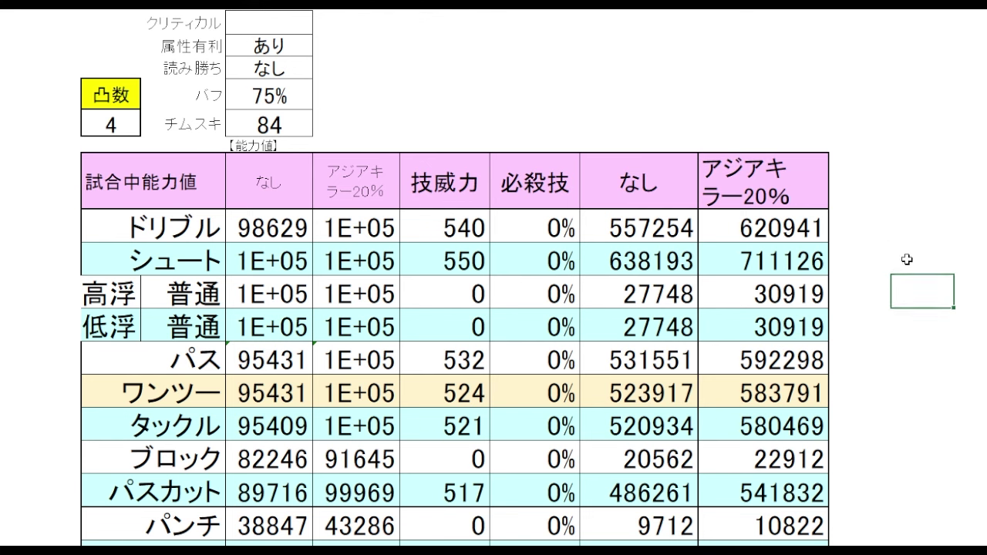
left_click(905, 260)
left_click(880, 298)
left_click(911, 290)
left_click(910, 263)
left_click(928, 293)
left_click(922, 263)
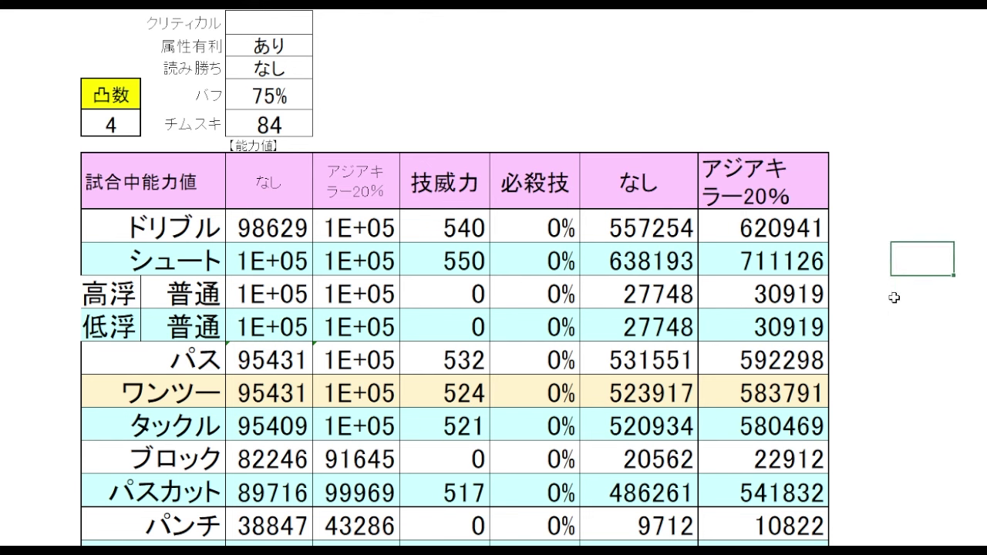
left_click(936, 296)
left_click(929, 265)
- Set 属性有利 to なし and check the シュート value in the final なし column
left_click(745, 101)
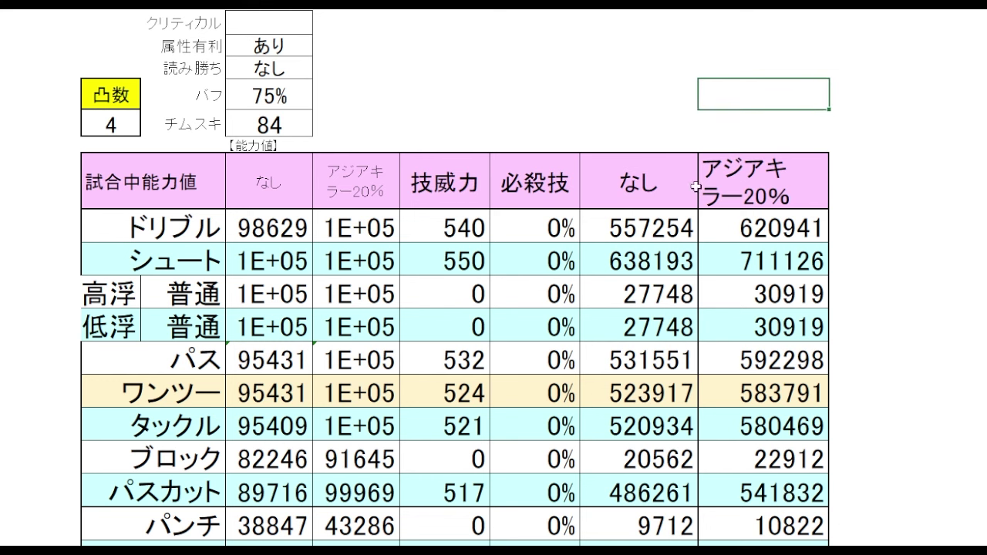
left_click(290, 46)
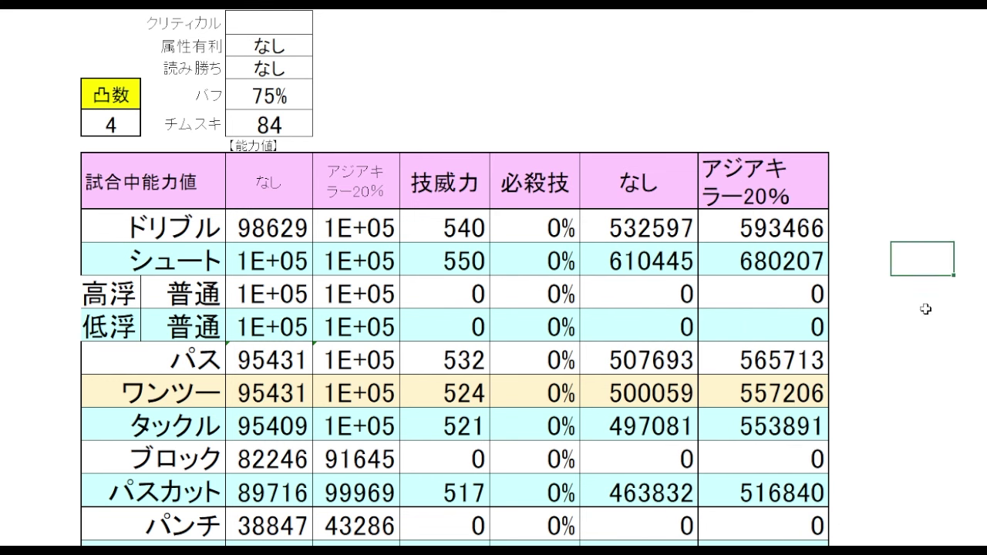
left_click(925, 310)
left_click(915, 257)
left_click(907, 290)
left_click(902, 324)
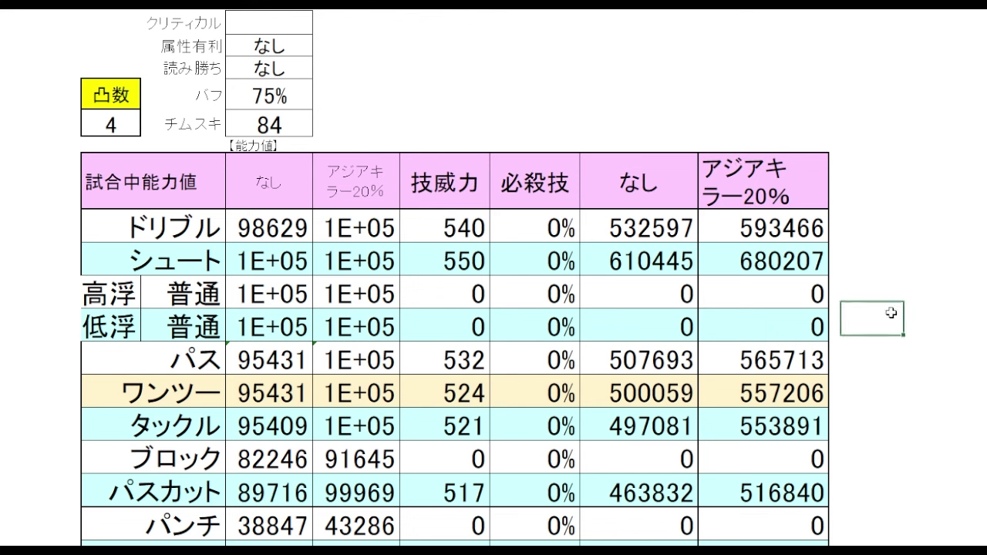
left_click(909, 259)
left_click(634, 269)
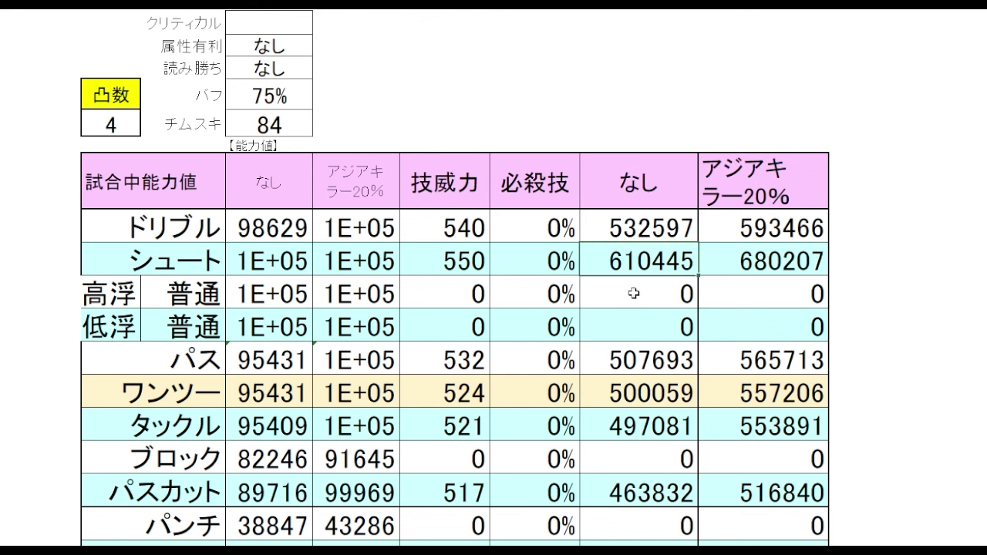
left_click(920, 258)
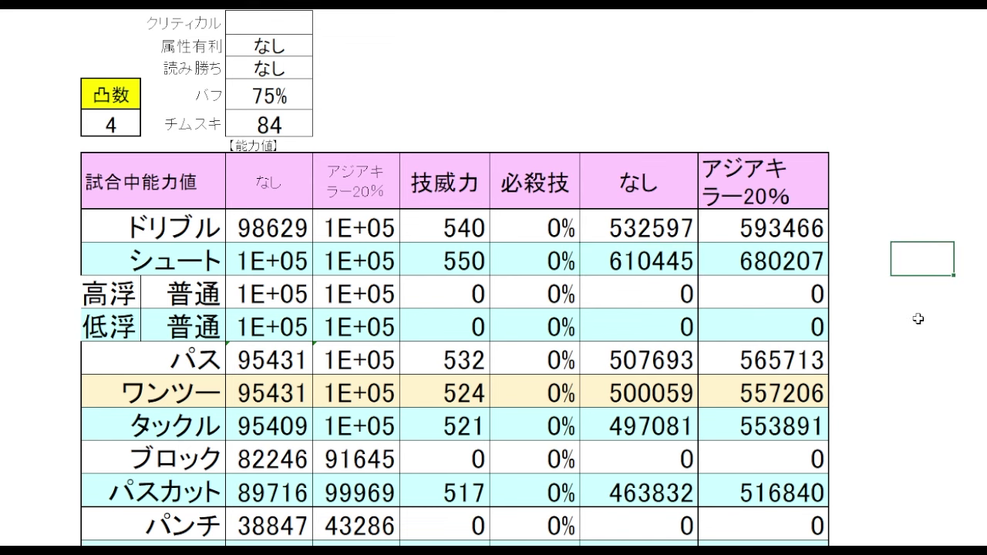
left_click(916, 324)
left_click(913, 292)
left_click(918, 260)
left_click(912, 323)
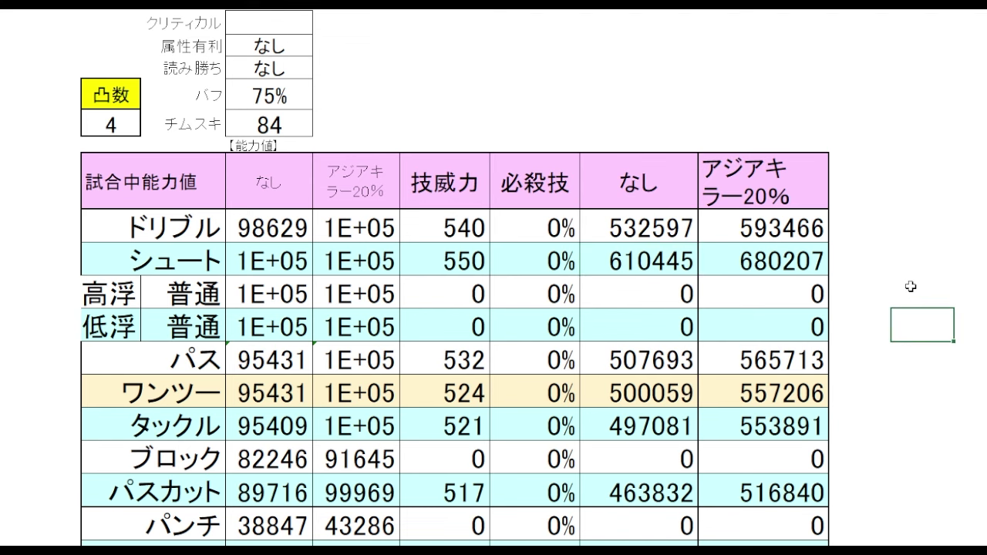
left_click(911, 287)
left_click(910, 347)
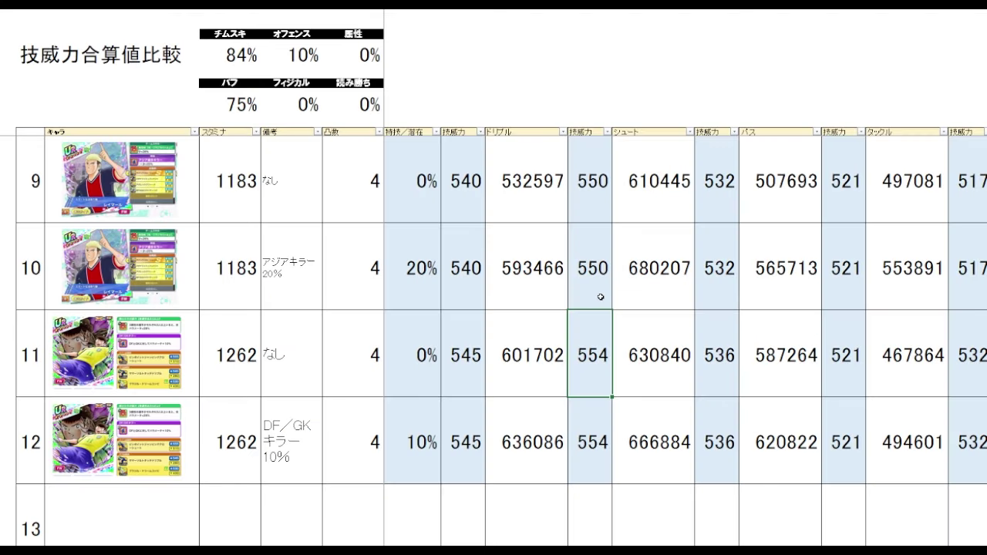
- Sort the 技威力合算値比較 table by ドリブル from highest to lowest
left_click_drag(262, 370, 229, 424)
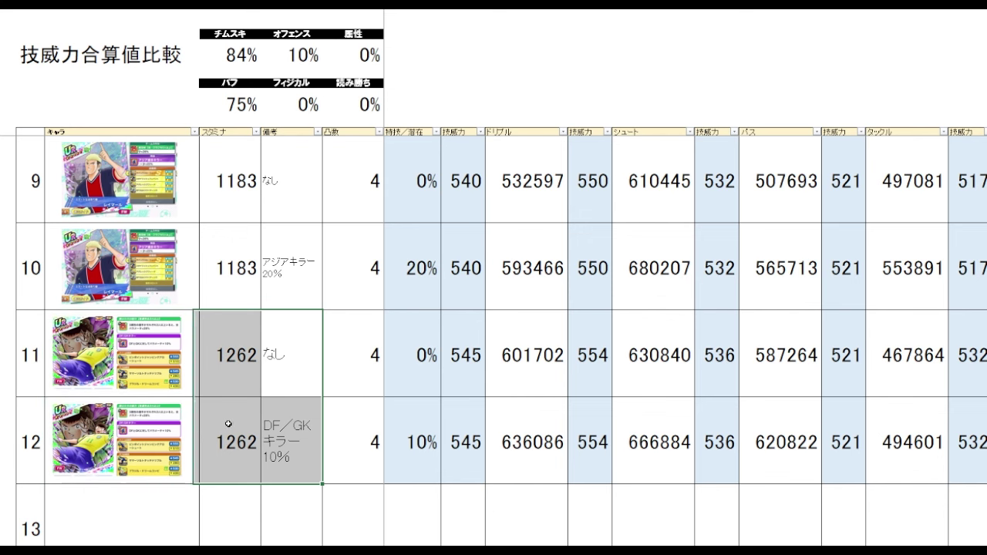
left_click(558, 336)
scroll(578, 324, "up", 3)
left_click(559, 72)
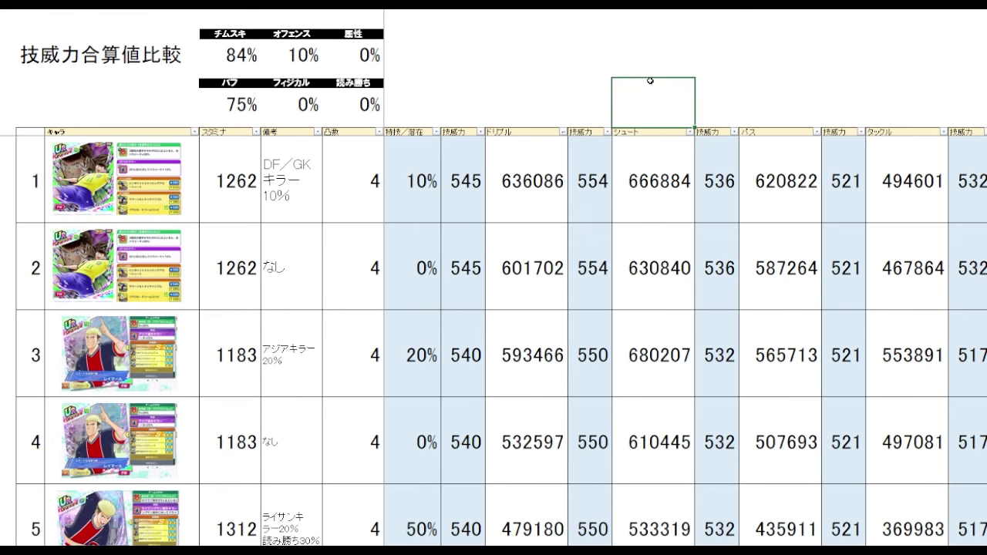
left_click(553, 73)
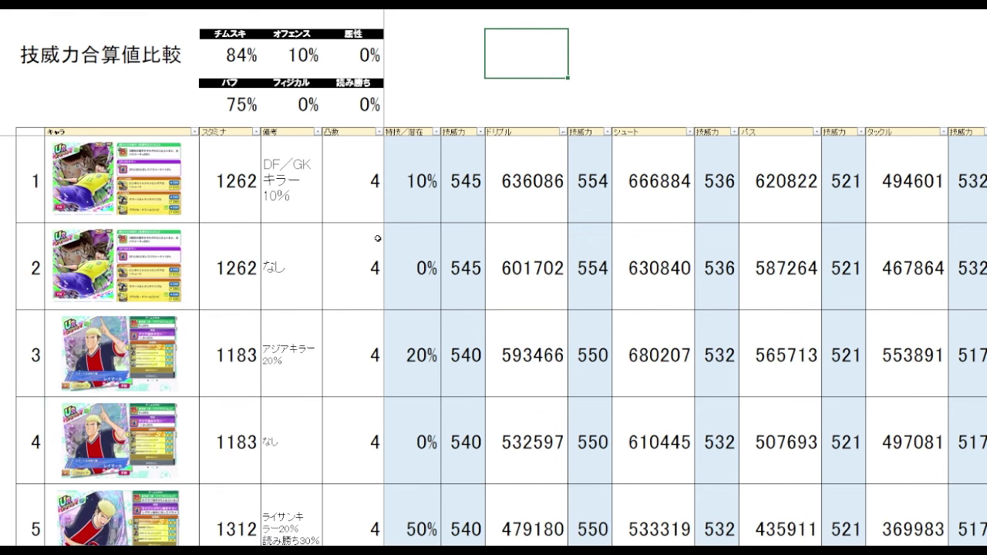
- Compare the ドリブル values of the DF／GKキラー10% card, with and without its killer skill, against the アジアキラー20% レイマール row
left_click(292, 210)
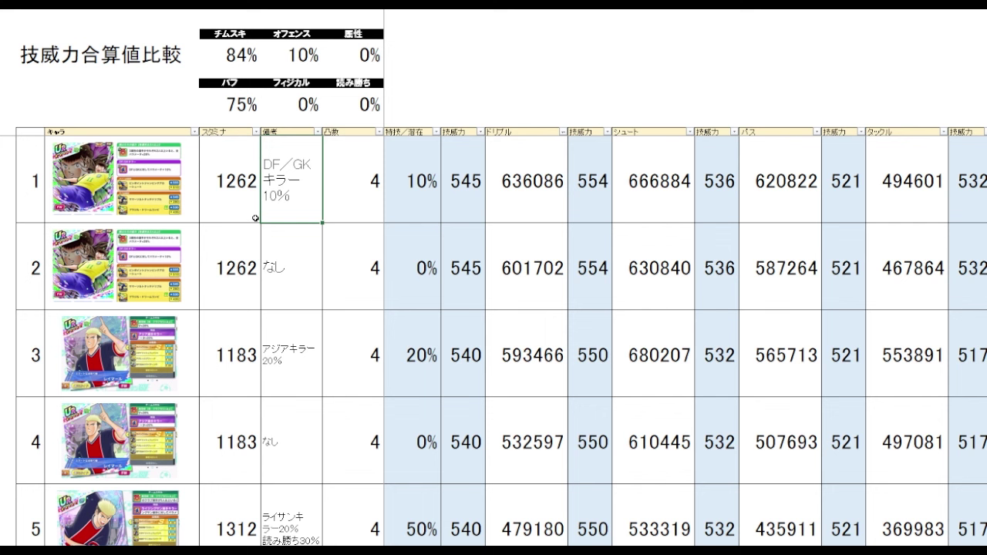
left_click(557, 217)
left_click(542, 266)
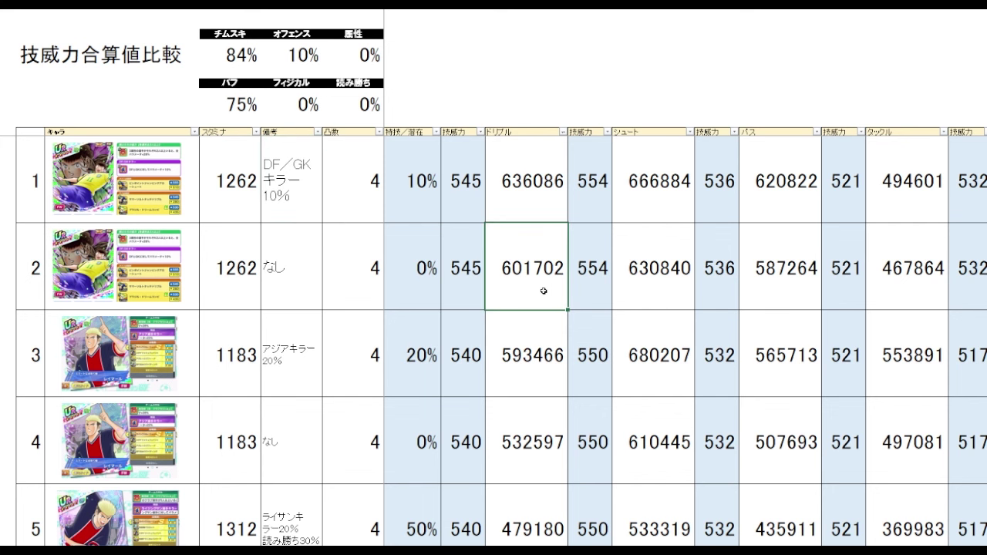
left_click(313, 388)
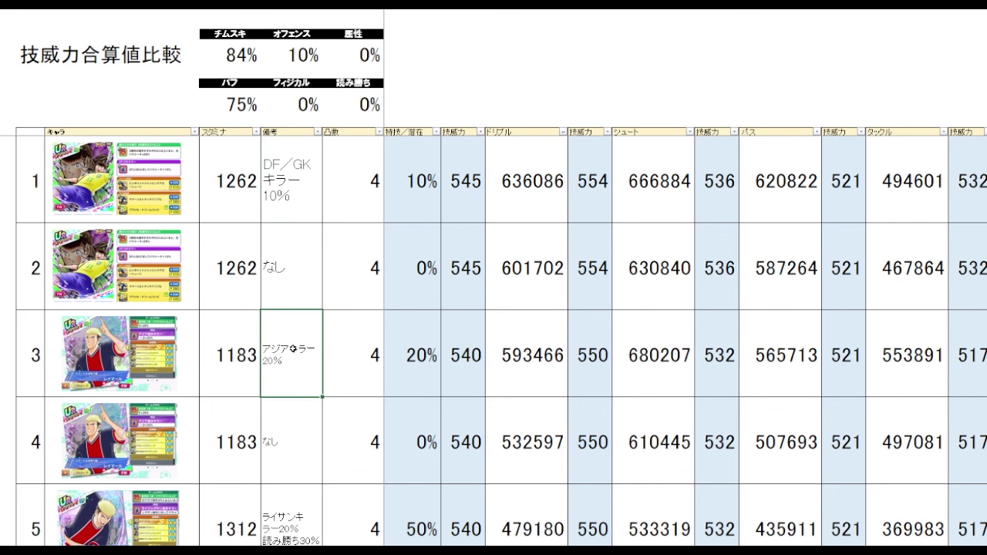
left_click(546, 367)
left_click(522, 283)
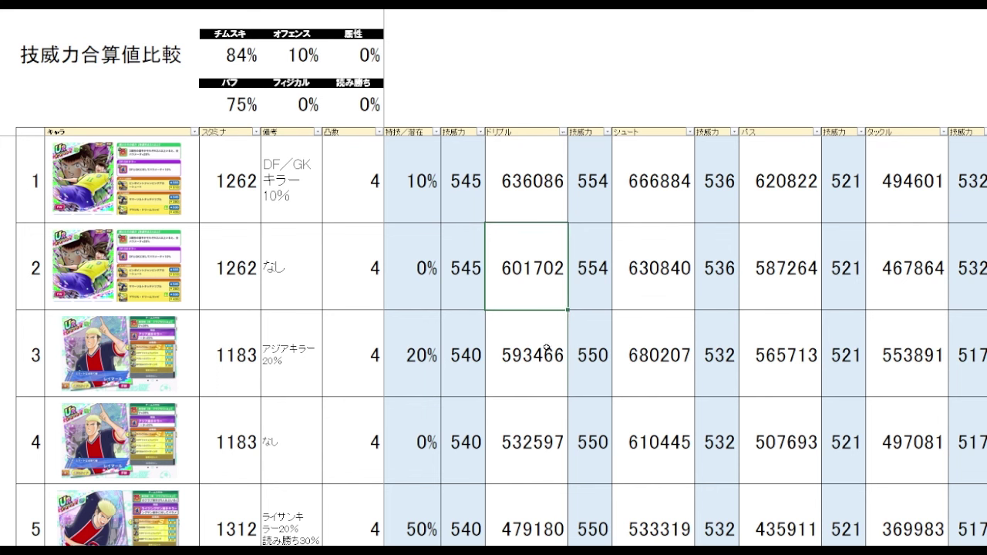
left_click(540, 353)
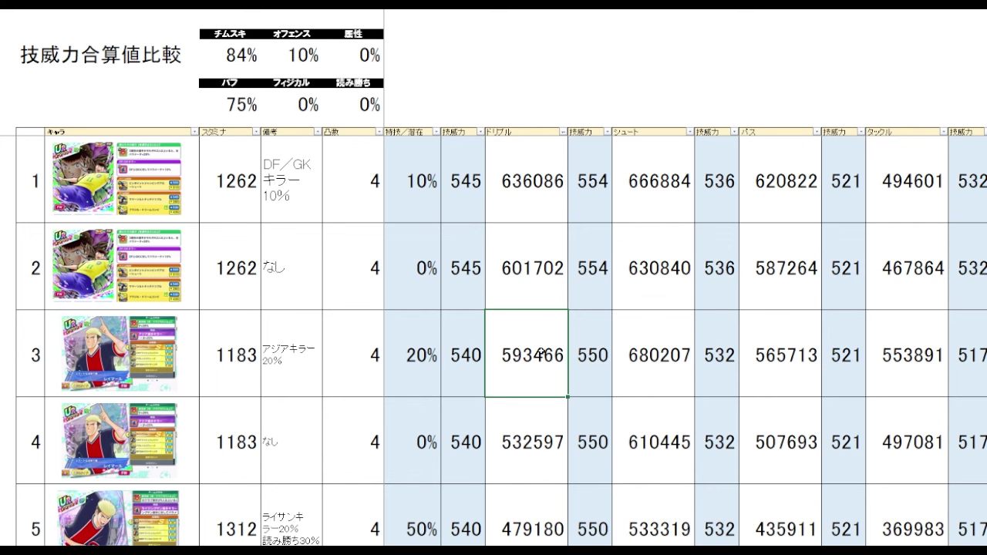
left_click(248, 282)
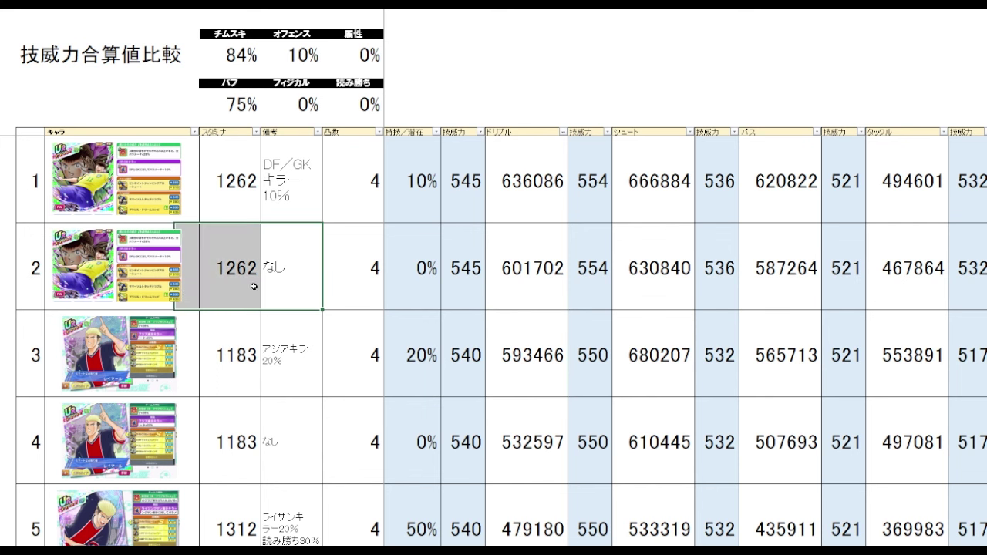
left_click(530, 277)
left_click(527, 358)
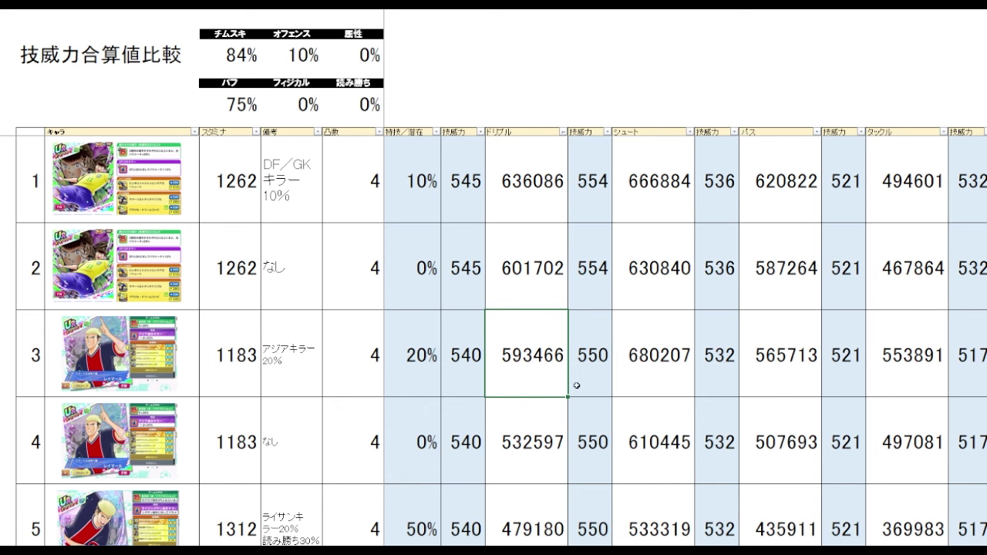
- Examine the ドリブル values of the lower-ranked レイマール rows, including ライサンキラー20% and 読み勝ち30%
key("Down")
key("Down")
key("Down")
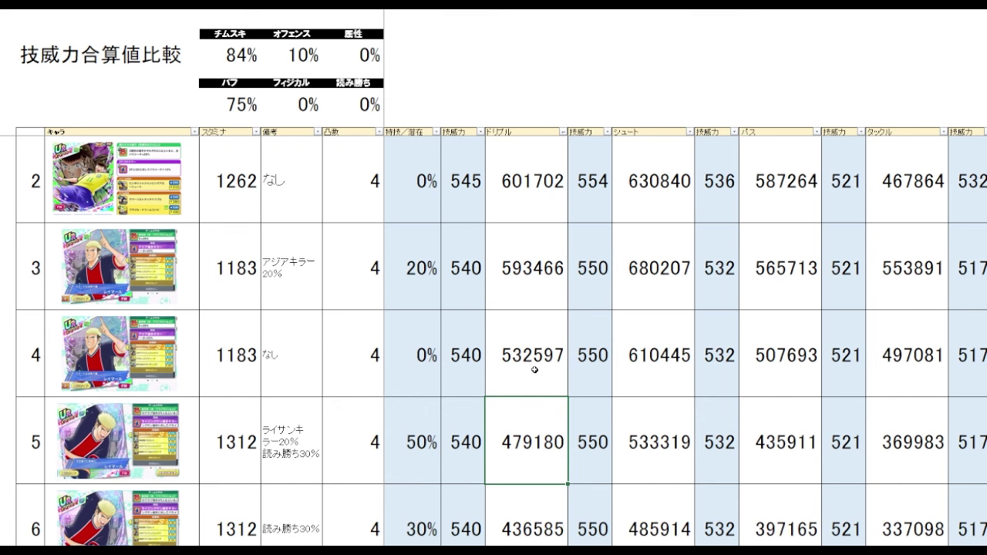
left_click(536, 367)
left_click(544, 436)
scroll(546, 354, "down", 1)
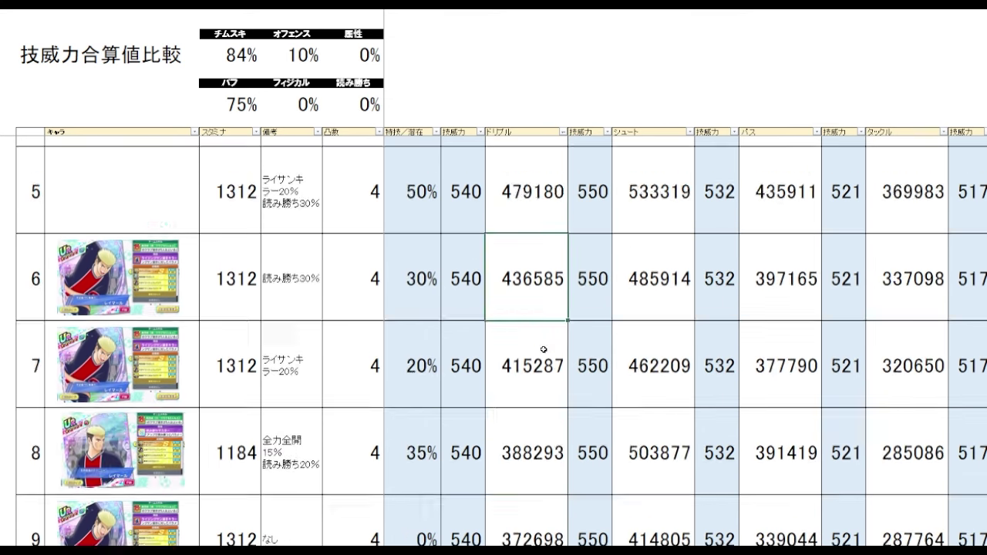
scroll(542, 358, "up", 1)
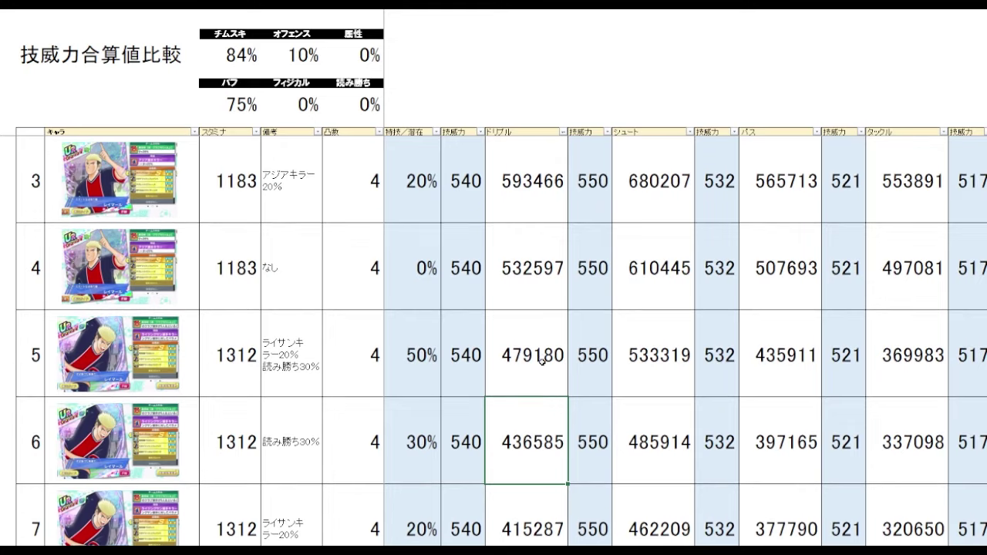
- Re-sort the comparison table by シュート from highest to lowest
scroll(542, 358, "up", 1)
left_click(747, 91)
left_click(679, 86)
left_click(771, 61)
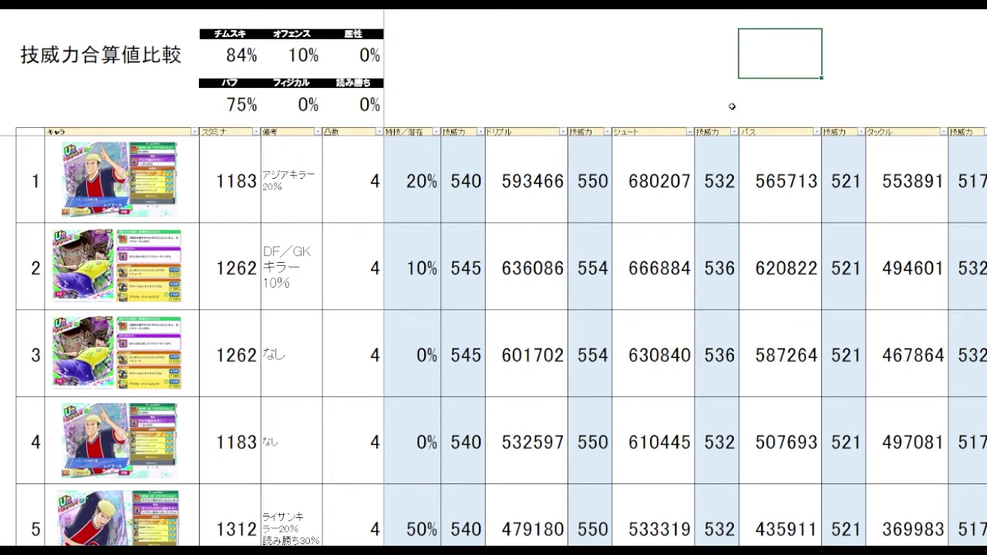
- Compare the シュート values of the アジアキラー20% and DF／GKキラー10% rows, then review the lower-ranked cards
left_click(293, 294)
left_click(645, 261)
left_click(663, 200)
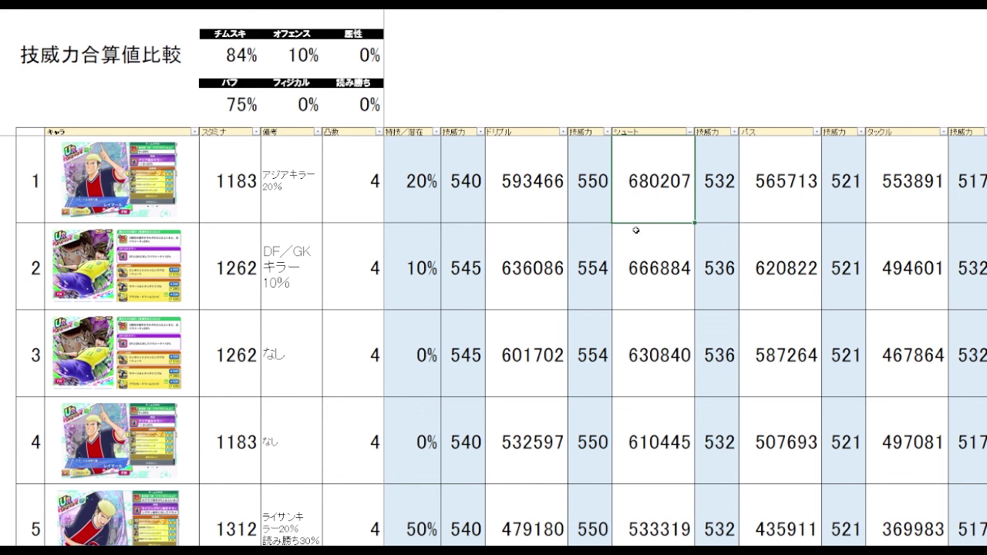
key("Down")
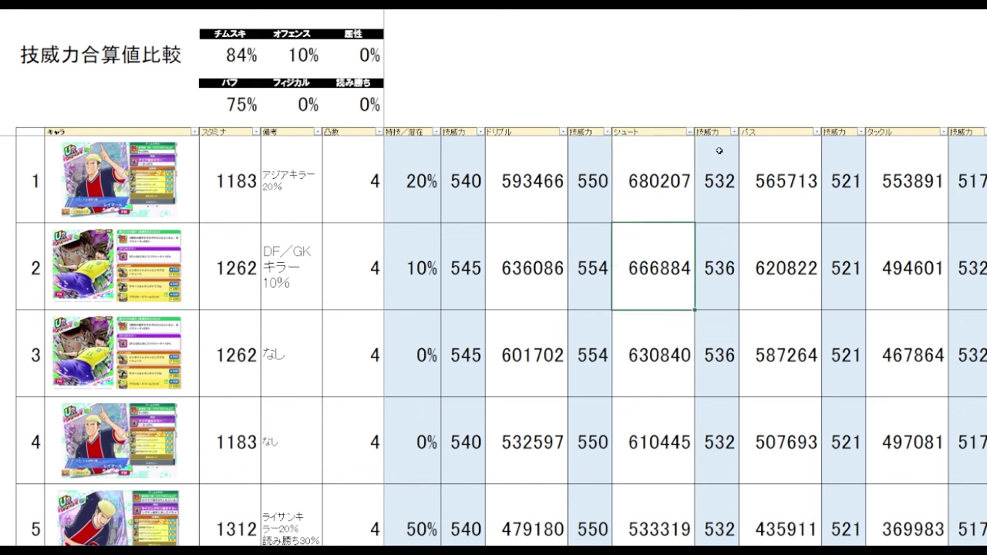
left_click(681, 76)
left_click(654, 235)
scroll(661, 262, "down", 1)
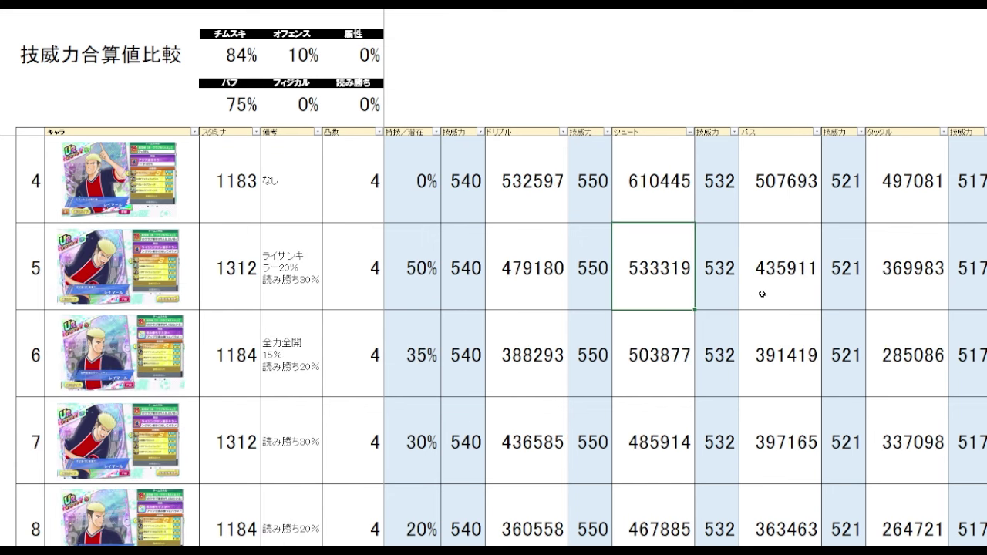
scroll(818, 255, "down", 1)
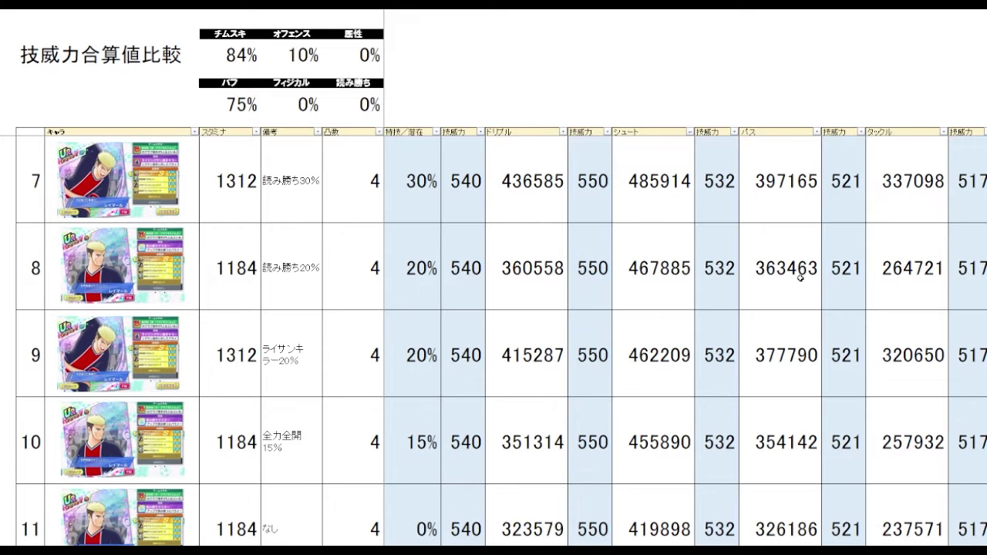
- Re-sort the comparison table by パス from highest to lowest
scroll(817, 247, "up", 2)
left_click(768, 83)
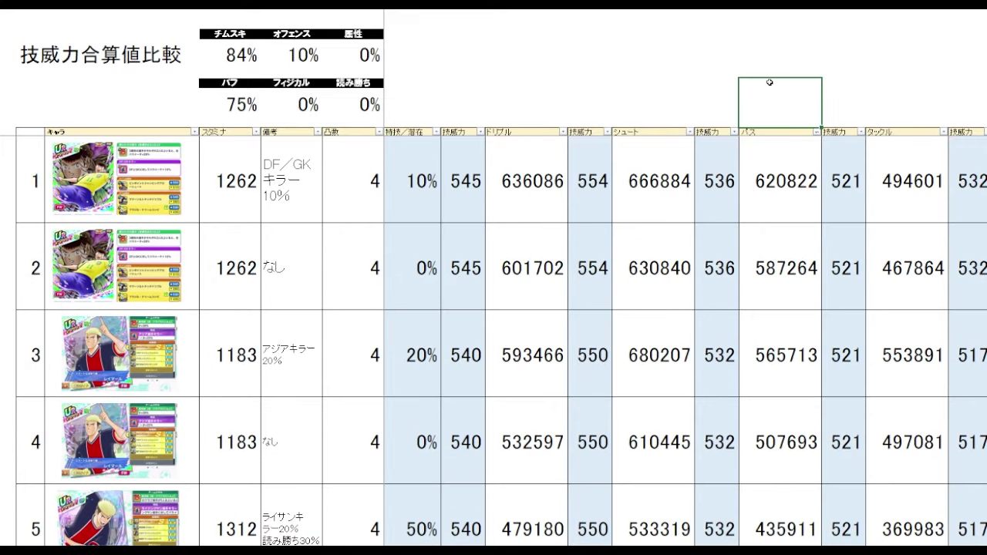
left_click(623, 72)
- Compare the パス values of the DF／GKキラー10% card's two rows with the アジアキラー20% レイマール row
left_click(306, 199)
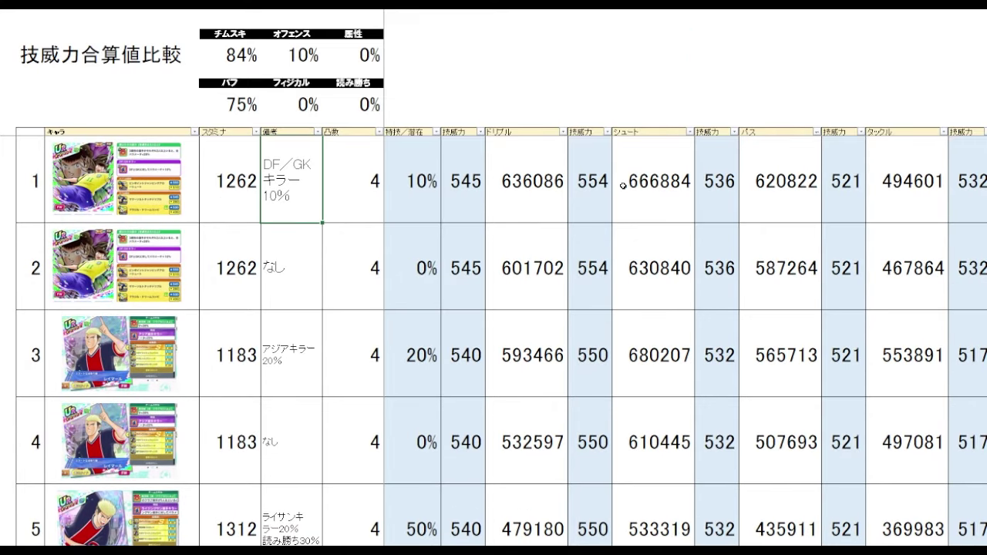
left_click(796, 196)
left_click(812, 239)
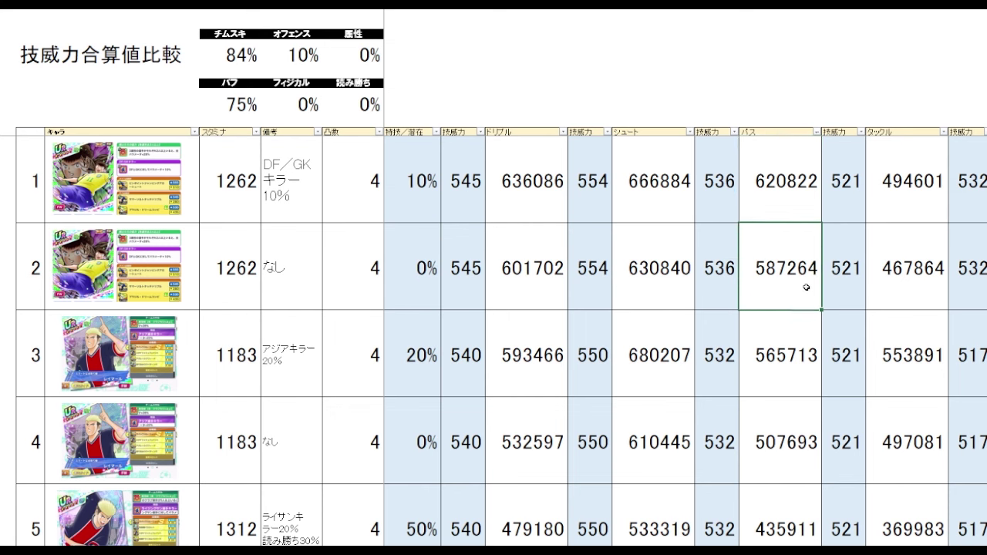
left_click(811, 358)
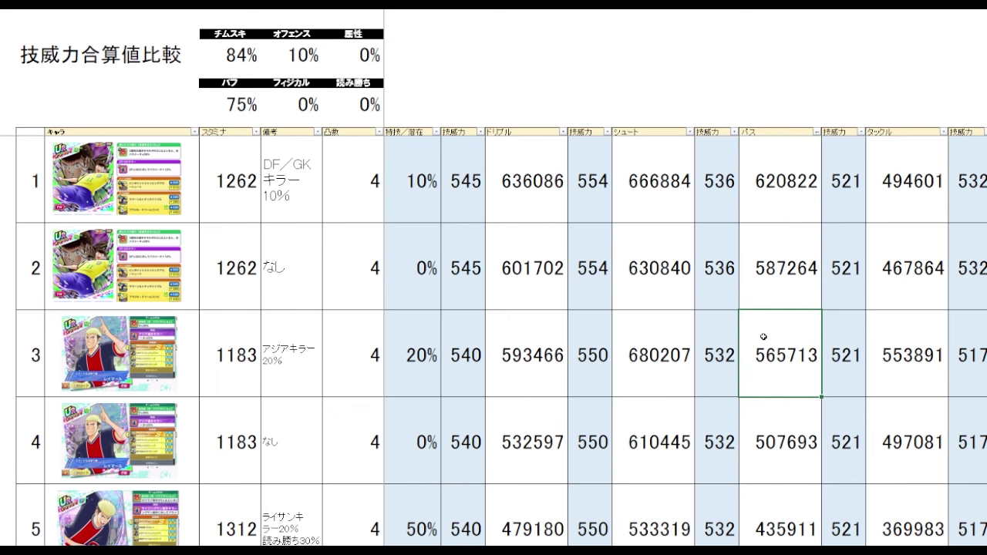
- Examine the パス values of the アジアキラー20% and なし レイマール rows against the neighbouring rows in the ranking
scroll(841, 334, "down", 1)
key("Up")
scroll(841, 334, "up", 1)
key("Down")
key("Down")
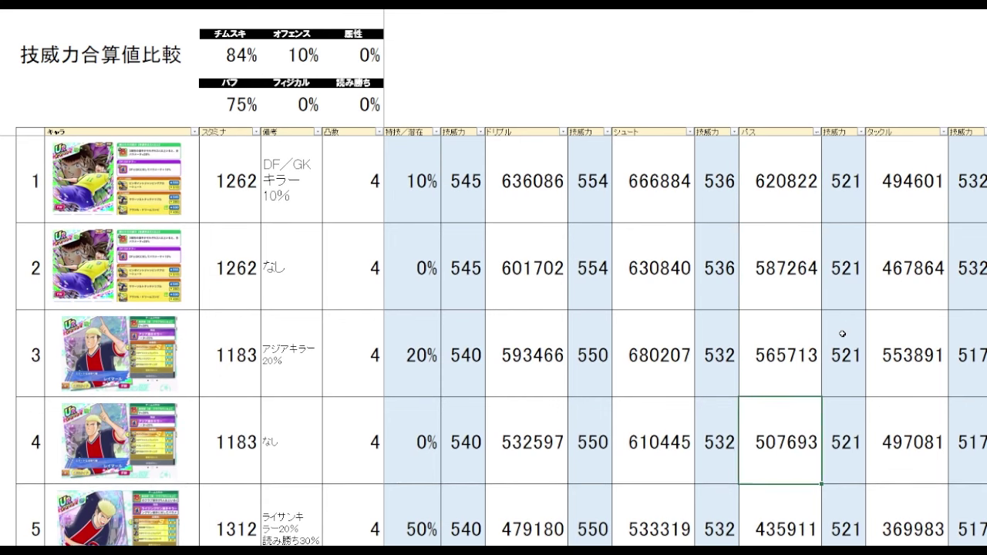
key("Up")
key("Down")
scroll(841, 333, "down", 1)
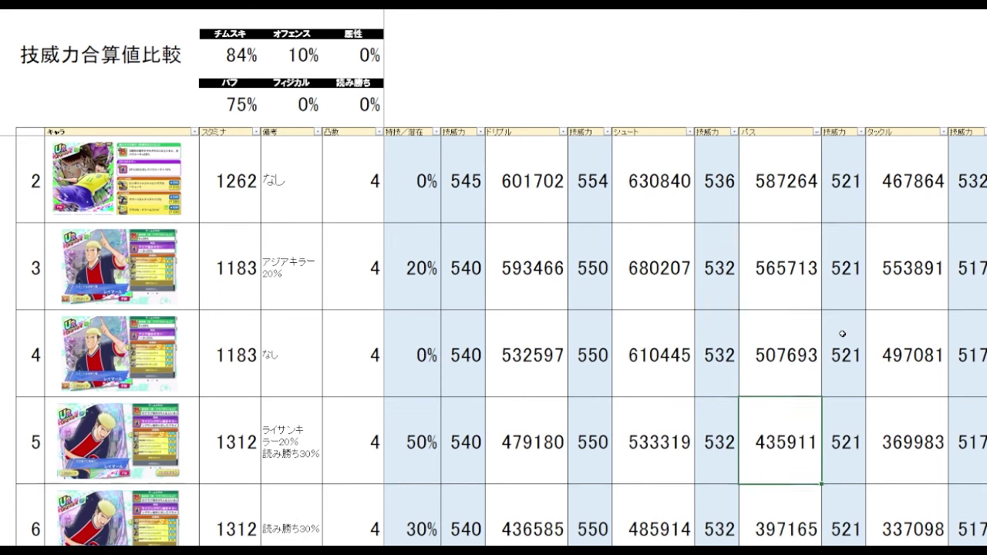
key("Up")
key("Up")
key("Up")
key("Down")
key("Down")
key("Down")
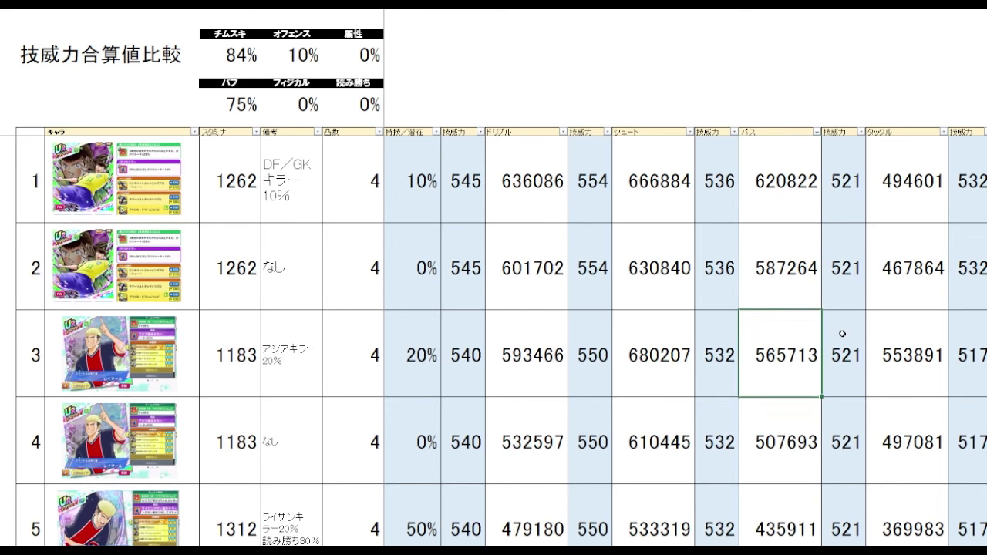
- Return to the highest パス value, then re-sort the comparison table by タックル from highest to lowest
key("Up")
key("Up")
key("Up")
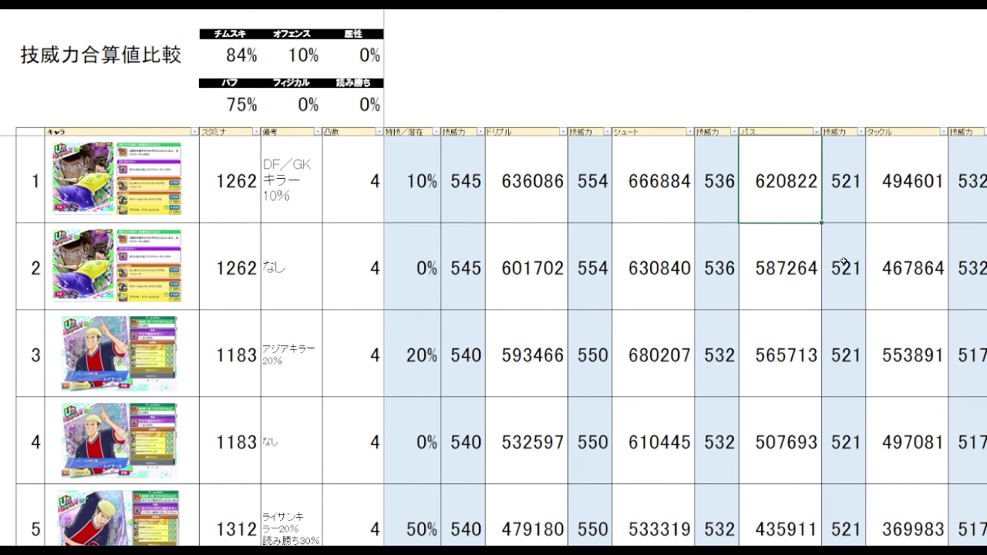
left_click(901, 75)
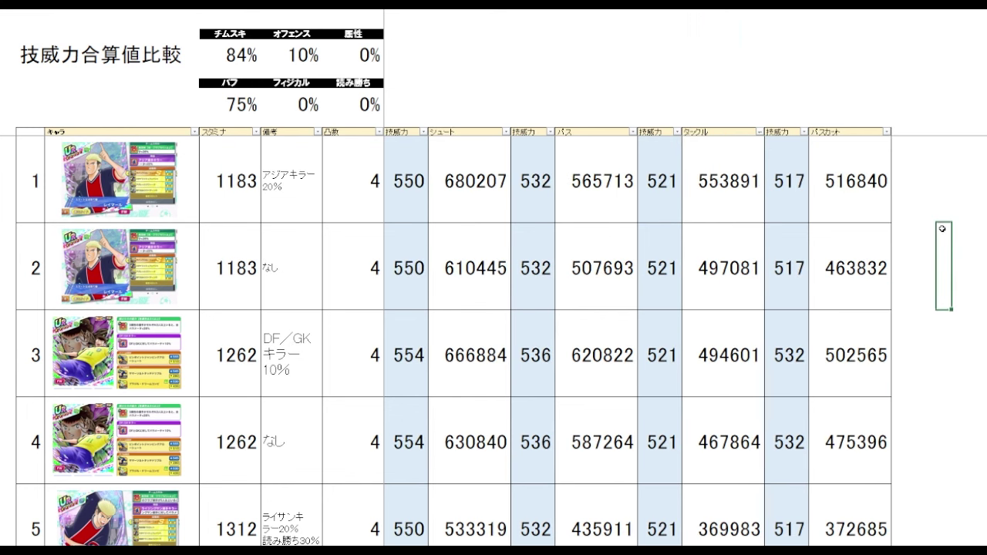
- Compare the タックル values of the アジアキラー20% and なし レイマール rows
left_click(751, 196)
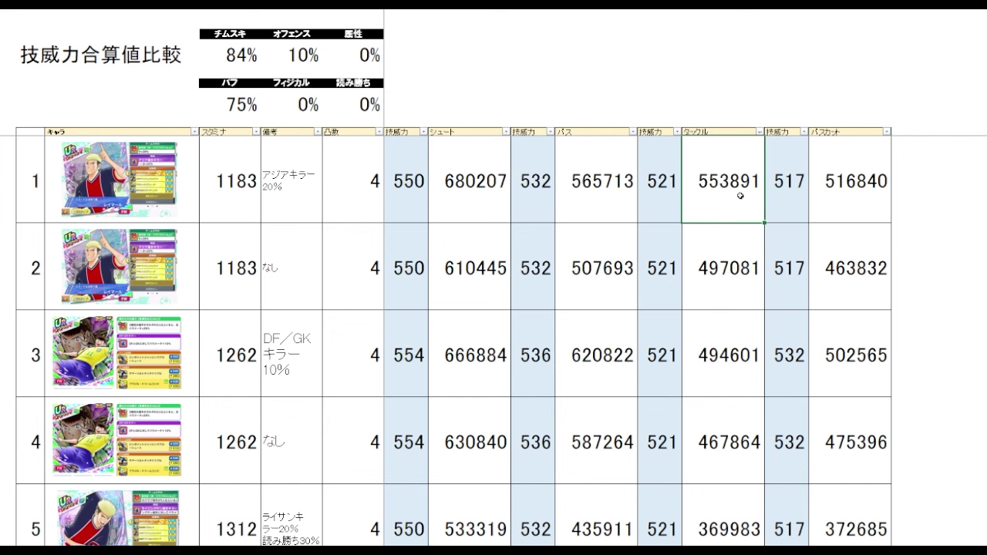
left_click(713, 245)
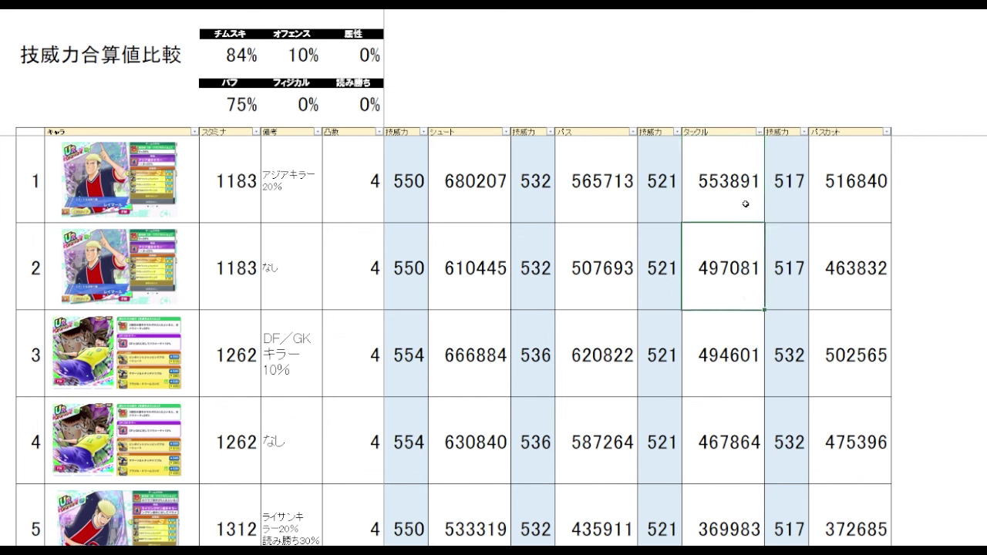
left_click(729, 181)
left_click(724, 262)
left_click(729, 194)
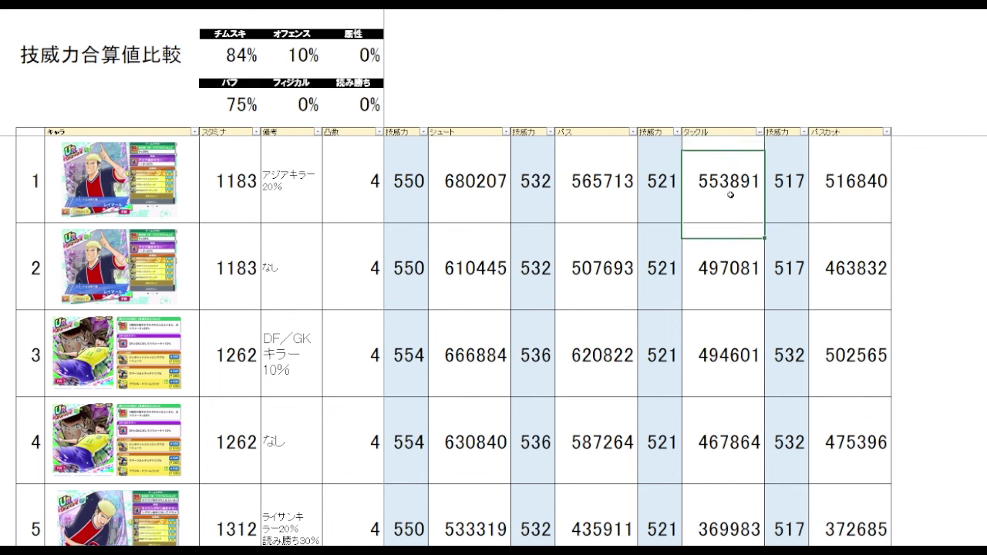
left_click(728, 281)
- Re-sort the comparison table by パスカット from highest to lowest and check the values of the four top-ranked rows
left_click(946, 262)
left_click(960, 202)
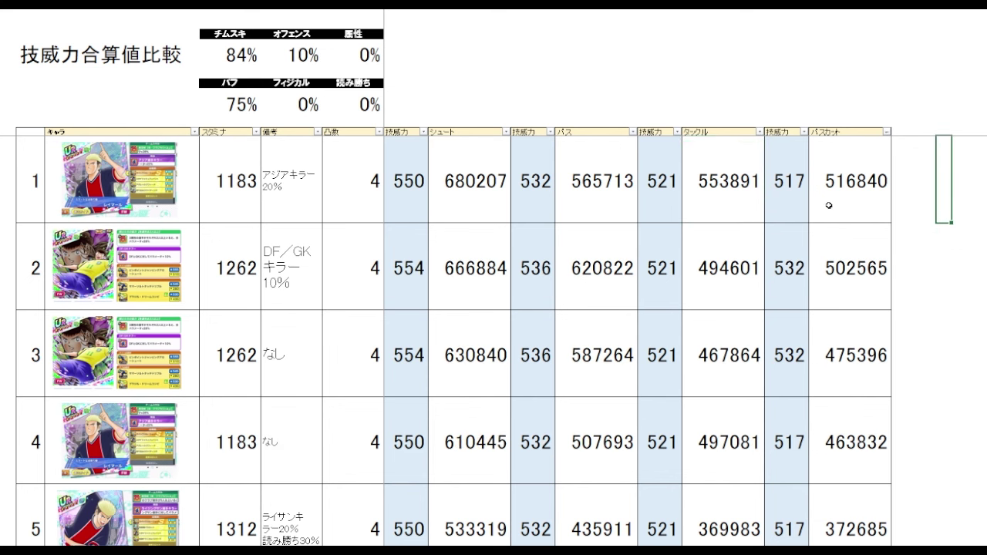
left_click(828, 205)
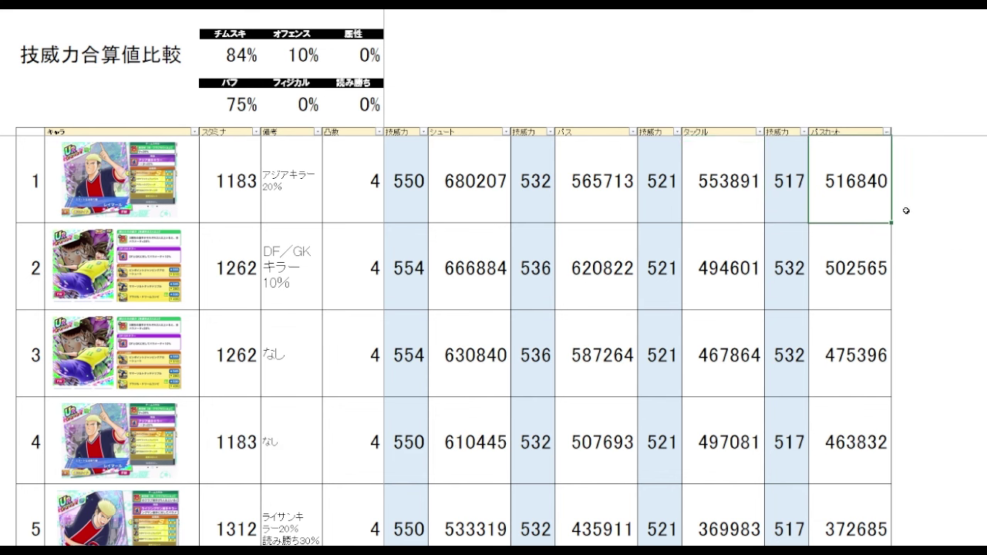
left_click(865, 293)
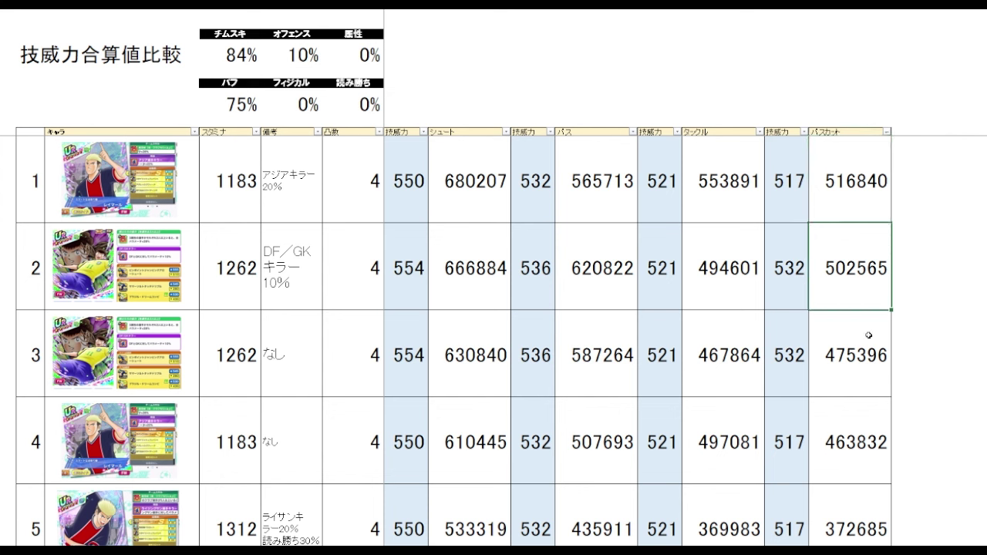
left_click(857, 375)
key("Down")
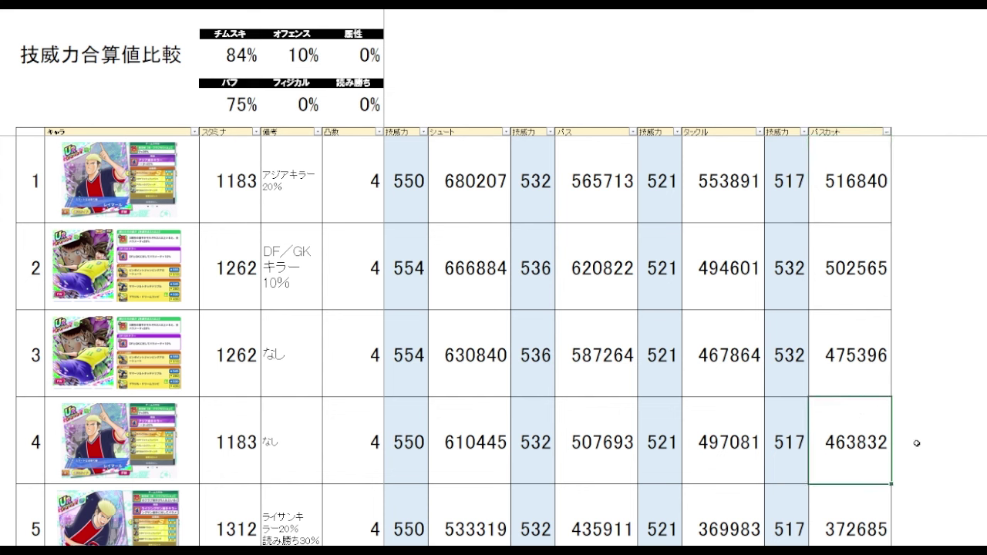
- Compare the パスカット values of the two なし rows with the アジアキラー20% レイマール row
left_click(949, 358)
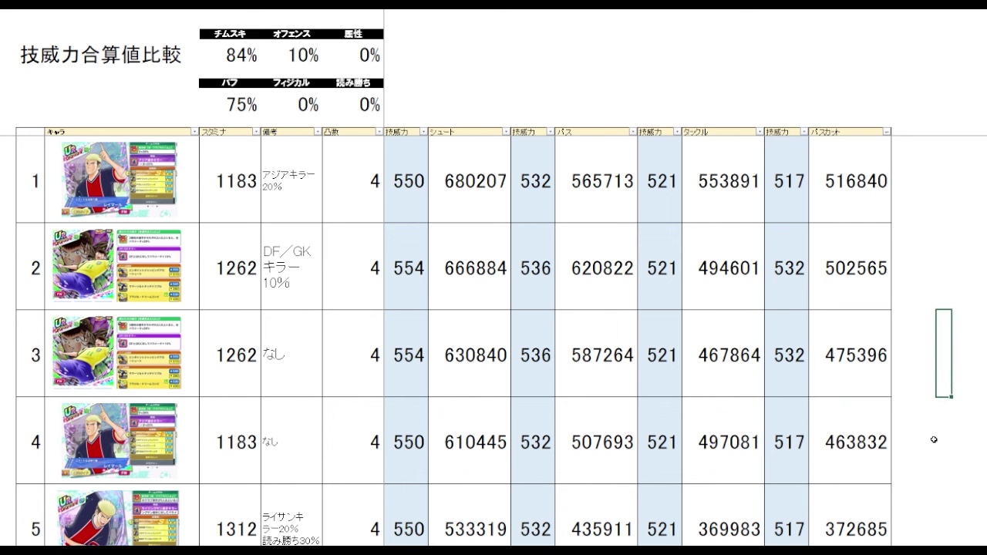
left_click(932, 432)
left_click(932, 360)
left_click(854, 359)
left_click(846, 436)
left_click(848, 205)
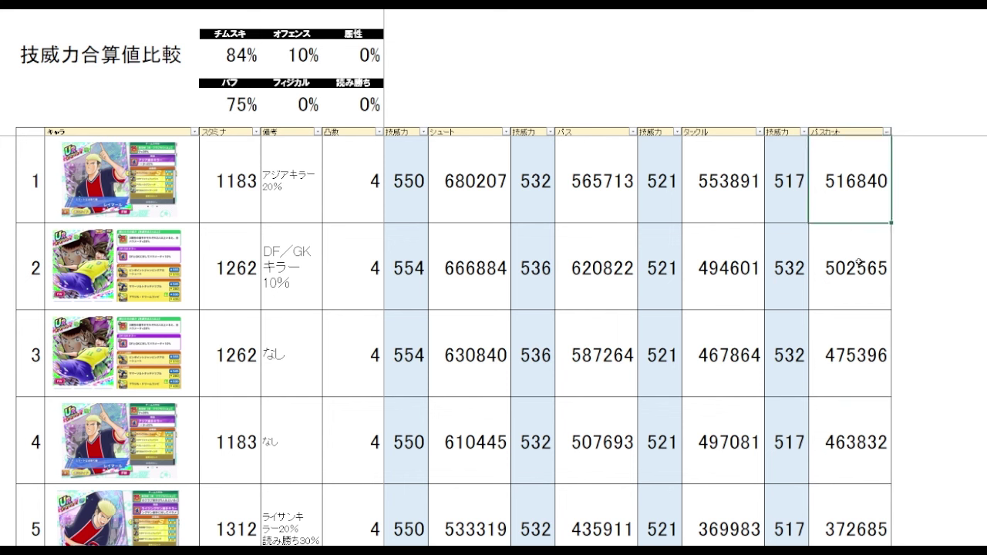
left_click(863, 412)
left_click(957, 353)
left_click(860, 194)
left_click(918, 193)
left_click(922, 274)
left_click(931, 190)
left_click(917, 270)
left_click(930, 198)
left_click(928, 262)
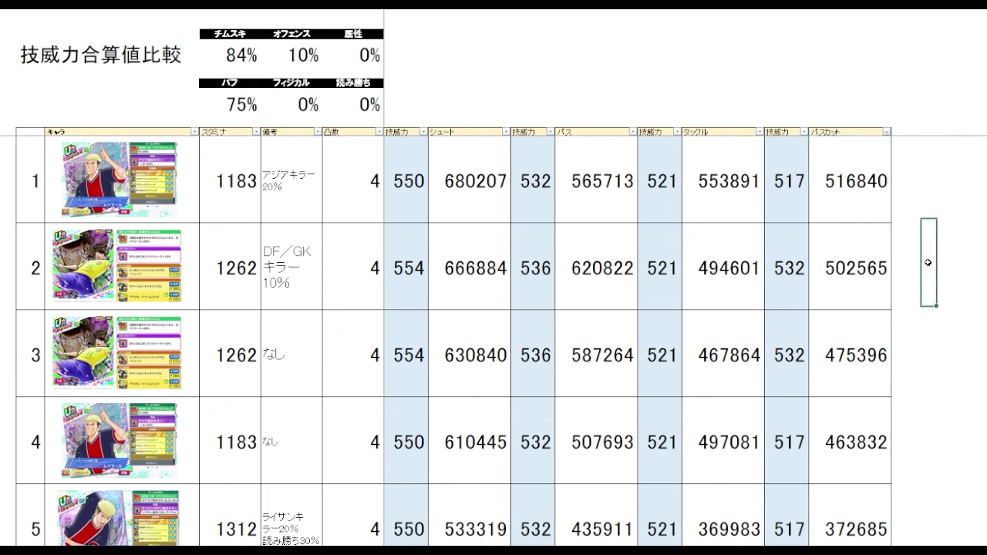
left_click(945, 193)
left_click(916, 270)
left_click(925, 202)
left_click(910, 273)
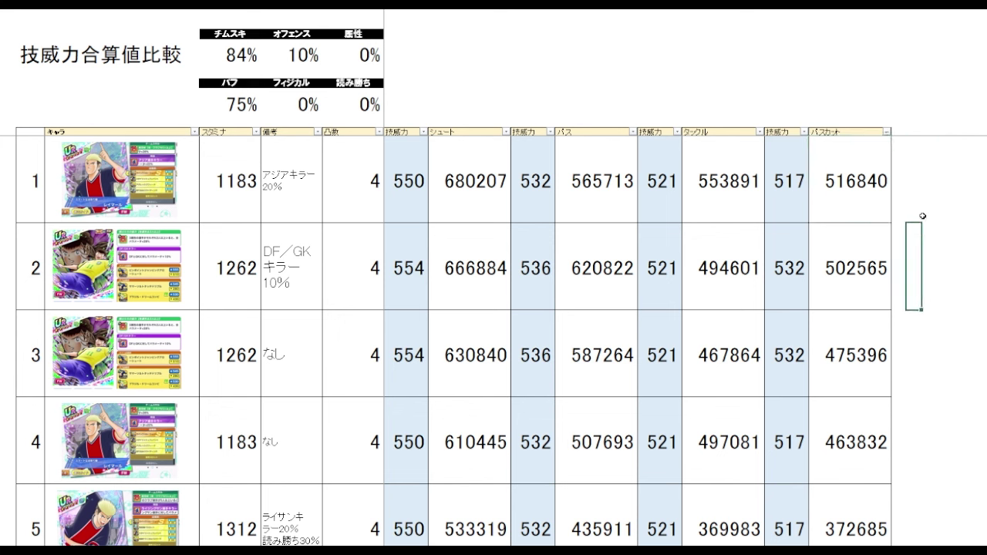
left_click(926, 200)
left_click(911, 259)
left_click(929, 199)
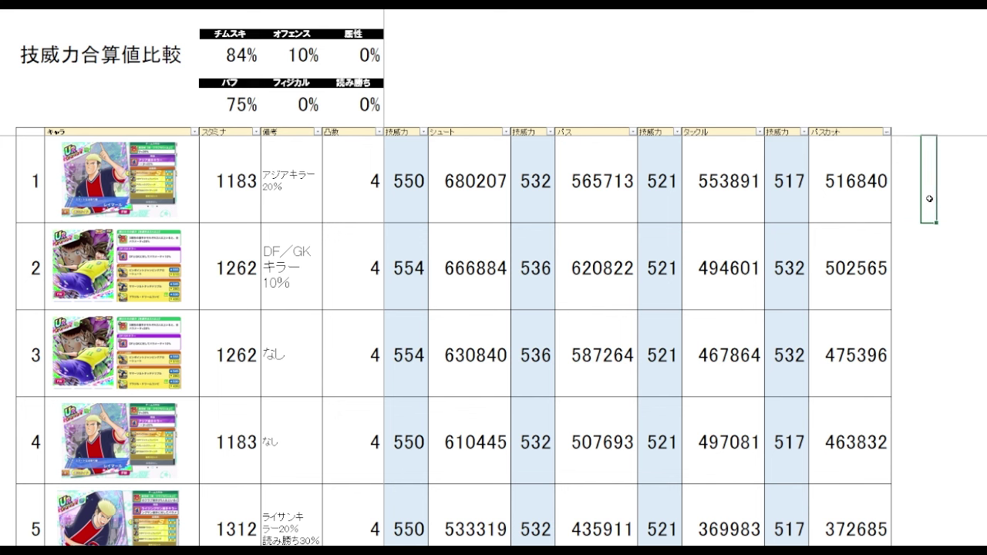
left_click(907, 253)
left_click(934, 204)
left_click(910, 259)
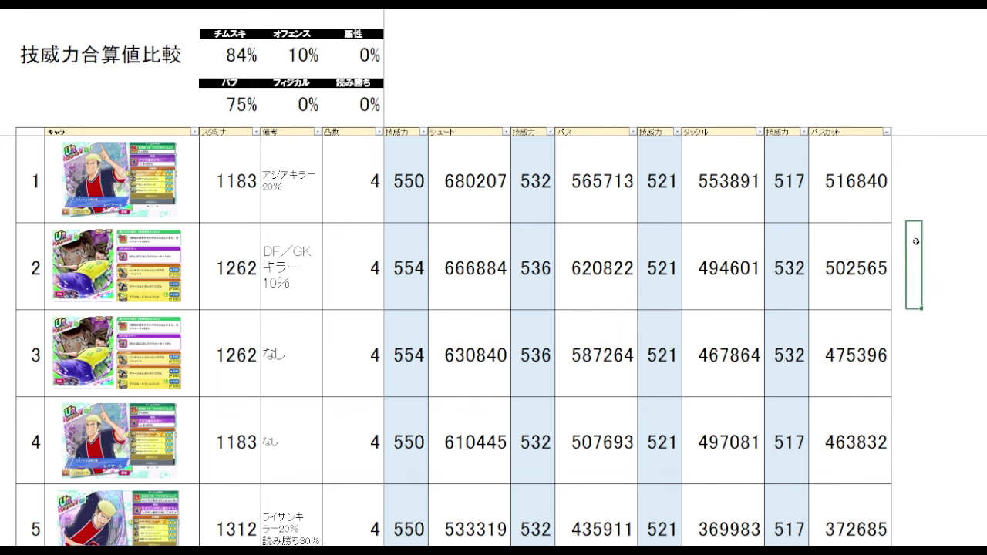
left_click(912, 198)
left_click(915, 270)
left_click(915, 209)
left_click(912, 261)
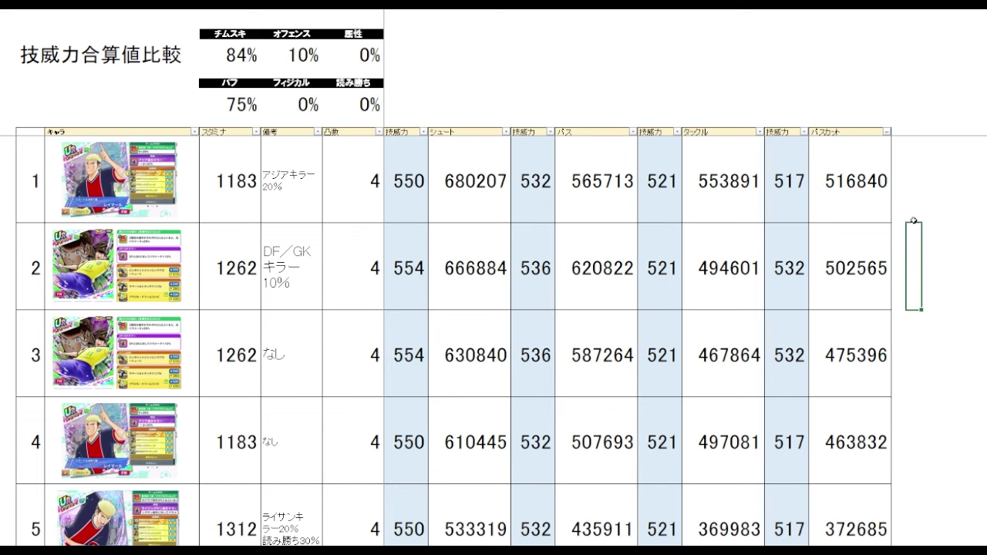
- Switch to the 数値チェックシート of the エムンバッパ card
left_click(912, 192)
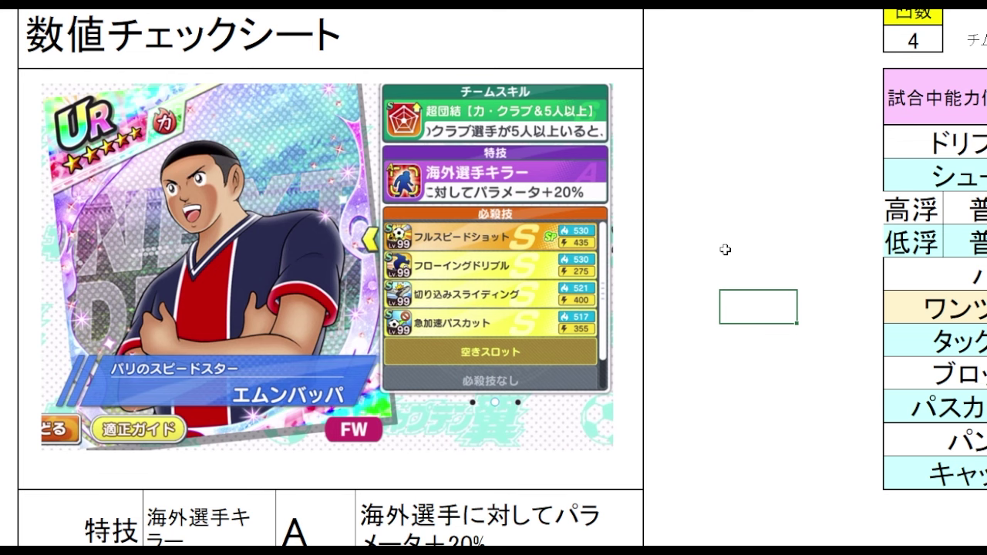
left_click(746, 235)
left_click(741, 274)
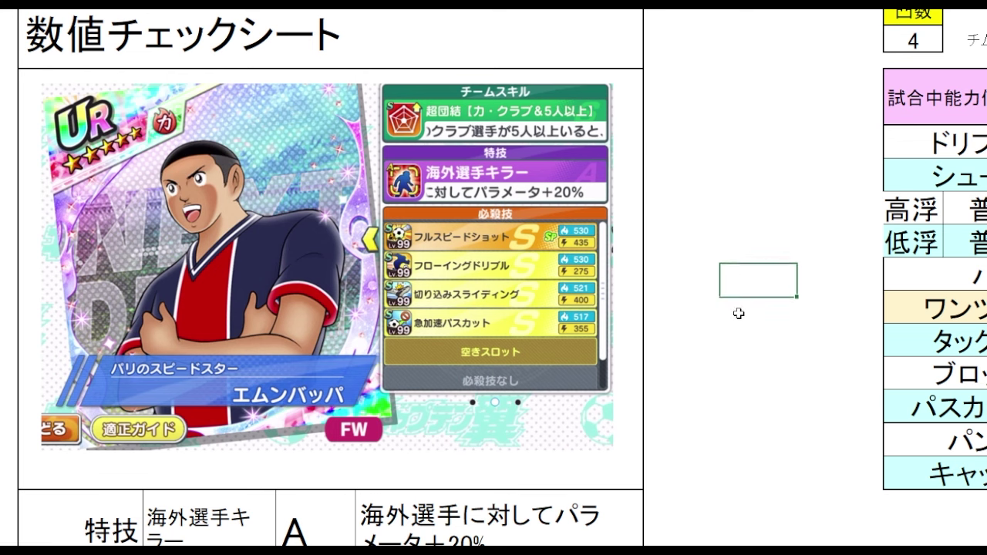
left_click(737, 308)
left_click(732, 248)
left_click(729, 286)
left_click(757, 250)
left_click(744, 286)
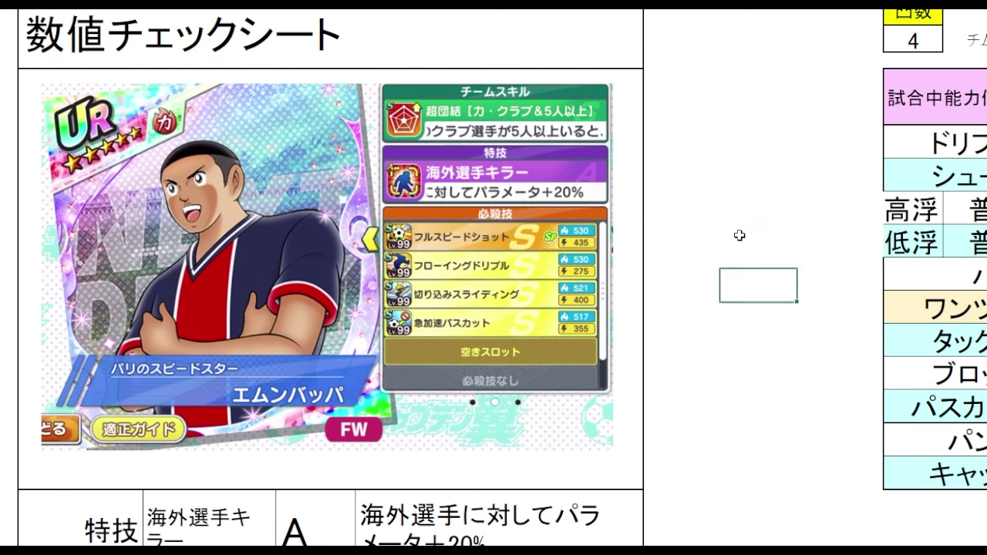
left_click(738, 234)
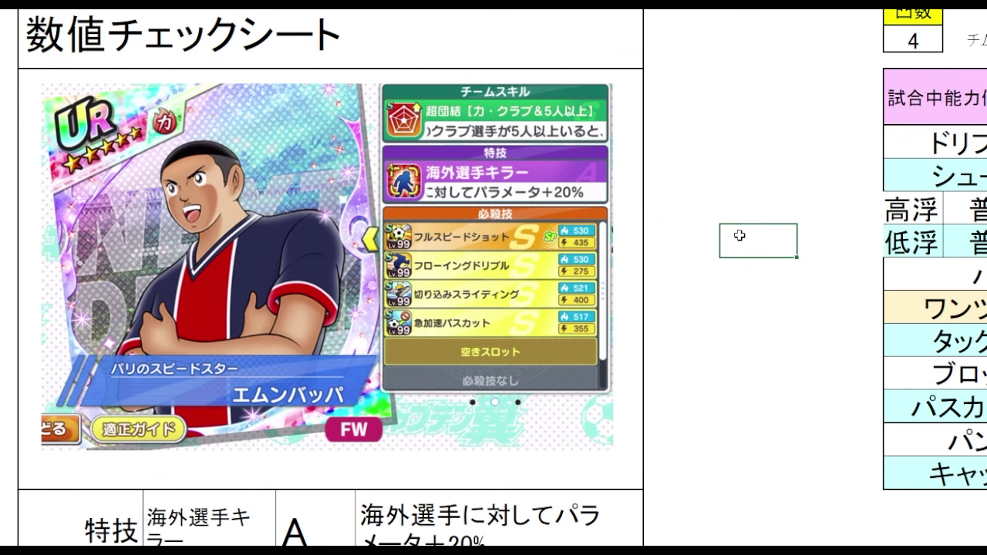
left_click(745, 168)
left_click(713, 276)
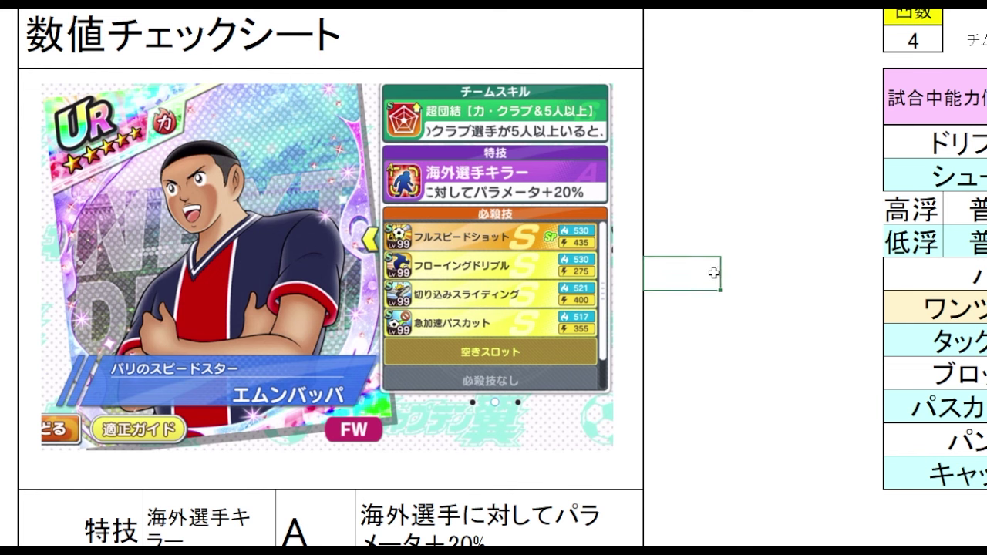
left_click(741, 217)
left_click(728, 275)
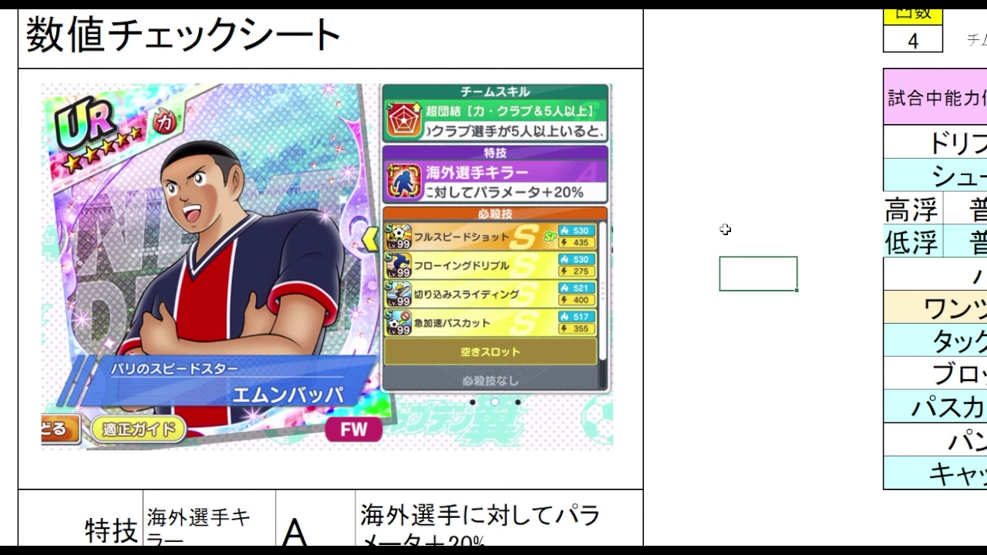
left_click(697, 239)
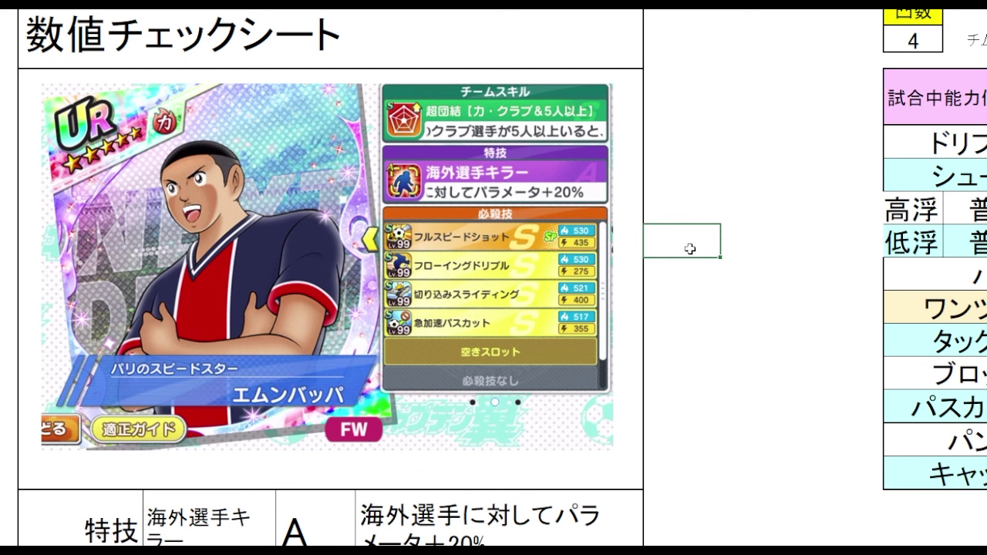
left_click(717, 276)
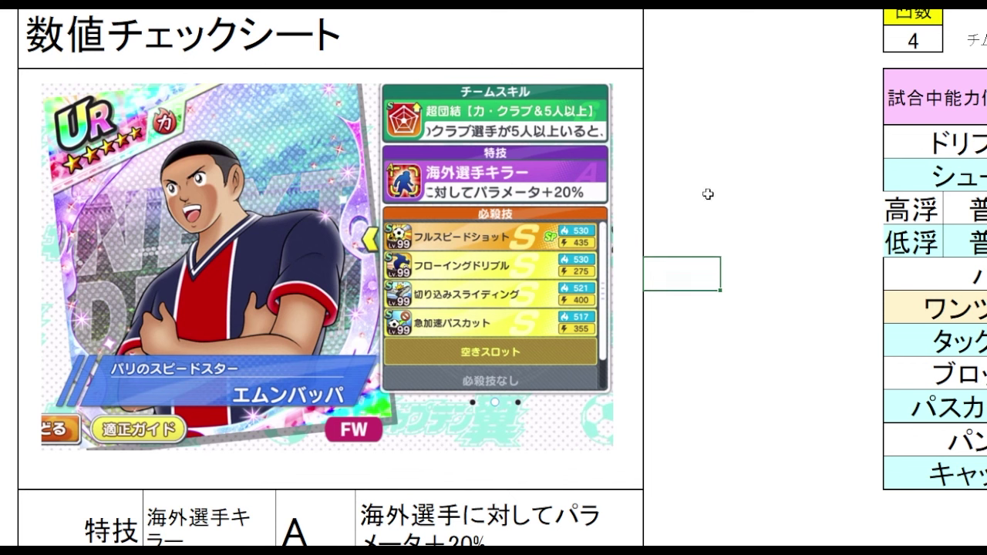
left_click(692, 302)
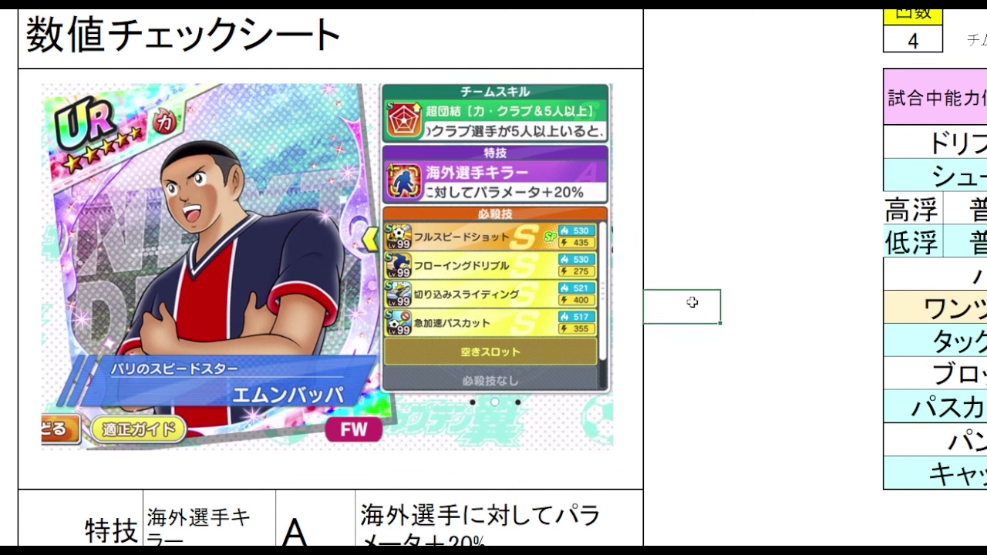
left_click(697, 342)
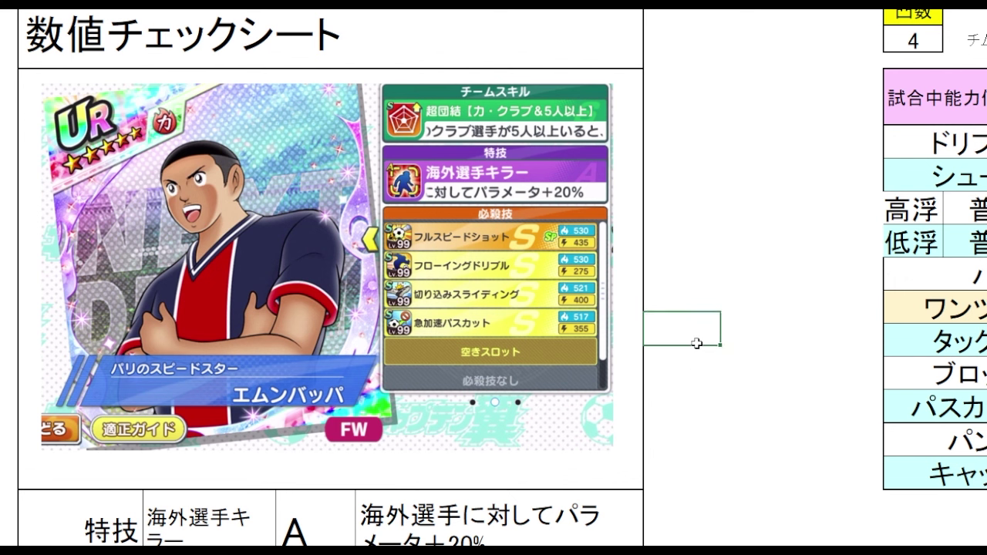
left_click(697, 343)
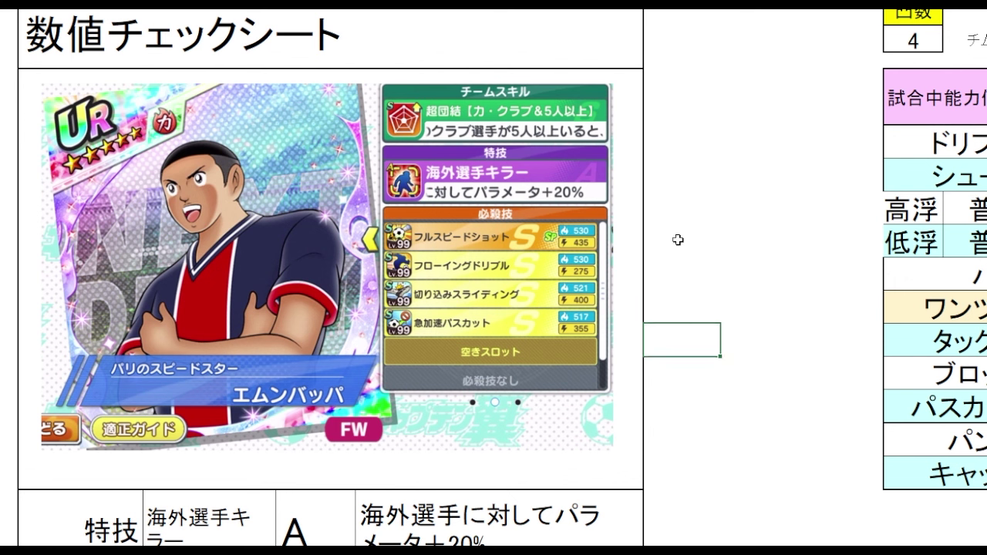
left_click_drag(678, 239, 676, 344)
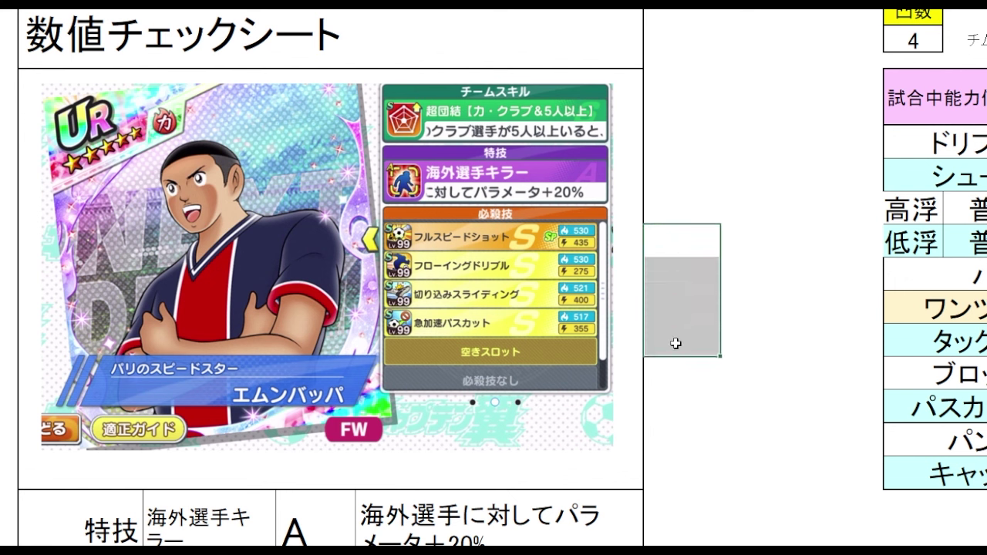
left_click(685, 399)
left_click(736, 308)
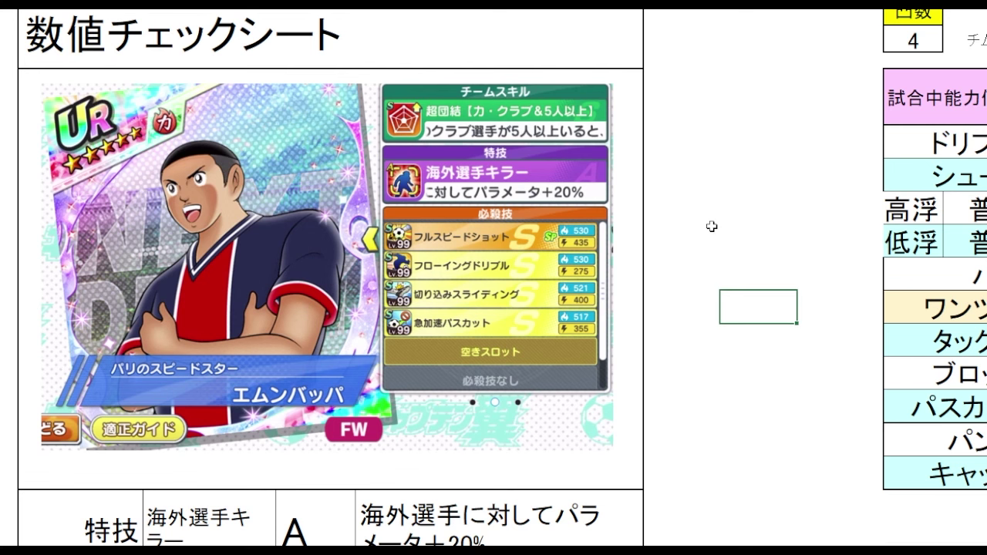
left_click(698, 303)
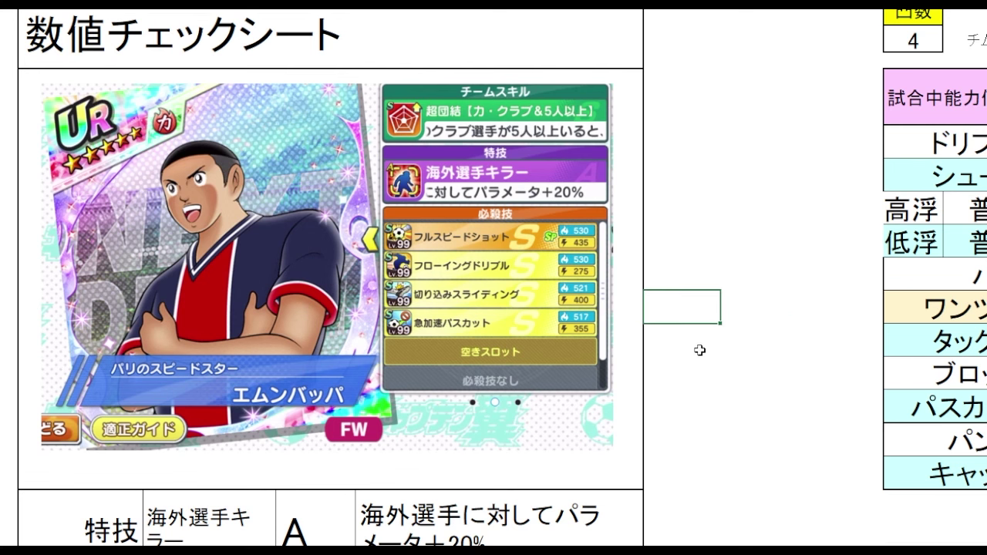